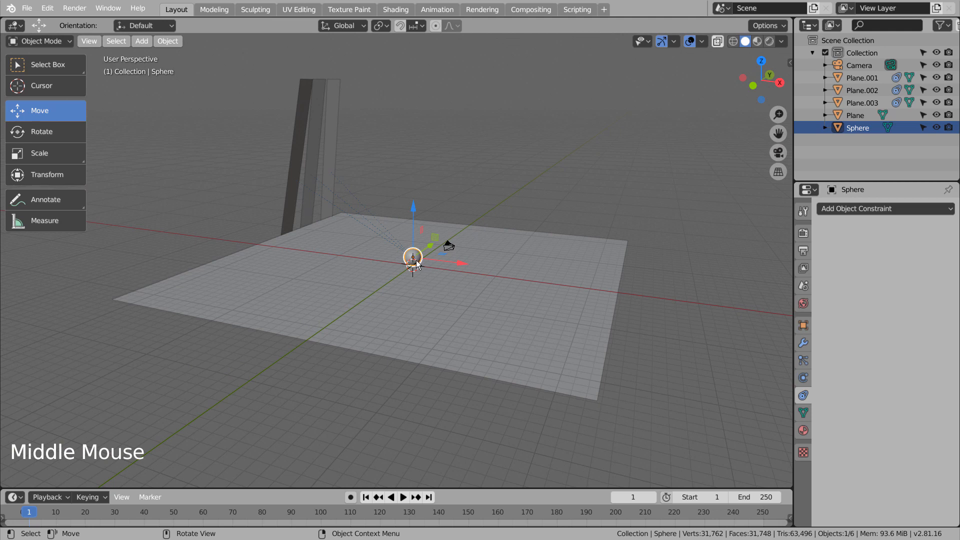
Delete the sphere at the centre of the floor plane.
key(x)
click(416, 260)
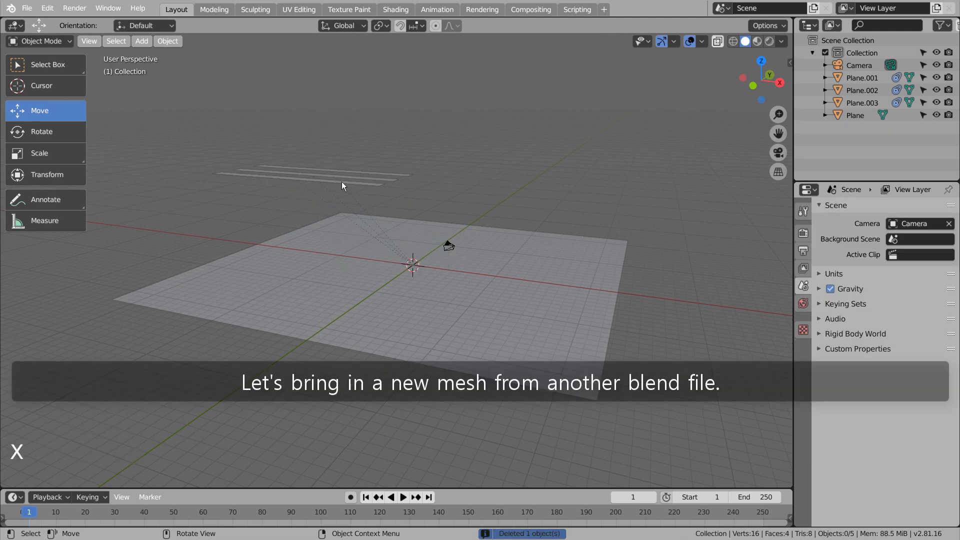
click(687, 365)
middle_drag(687, 364, 633, 398)
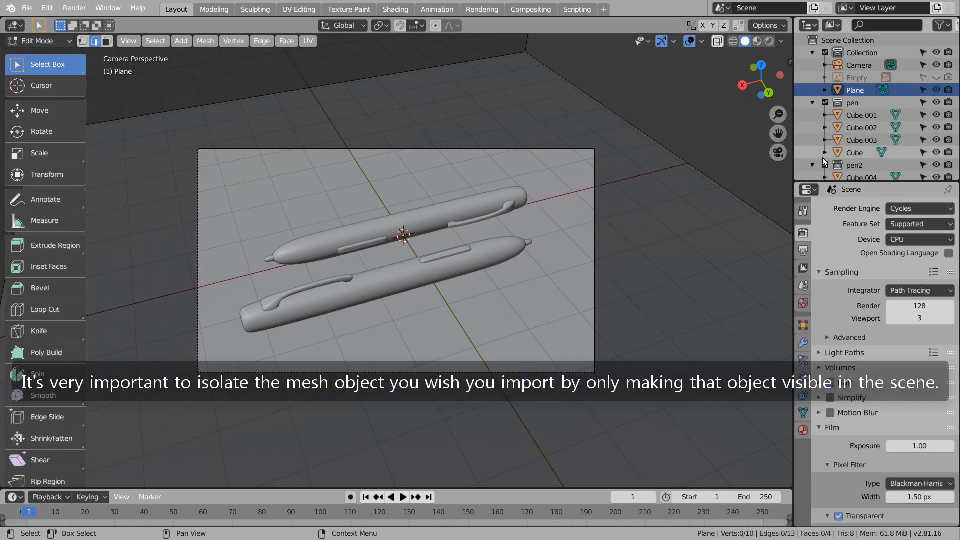
In the pen blend file, exclude the Collection and pen2 collections so only the pen collection stays visible, and make it active.
scroll(823, 154, down, 4)
scroll(825, 157, up, 2)
scroll(826, 159, up, 2)
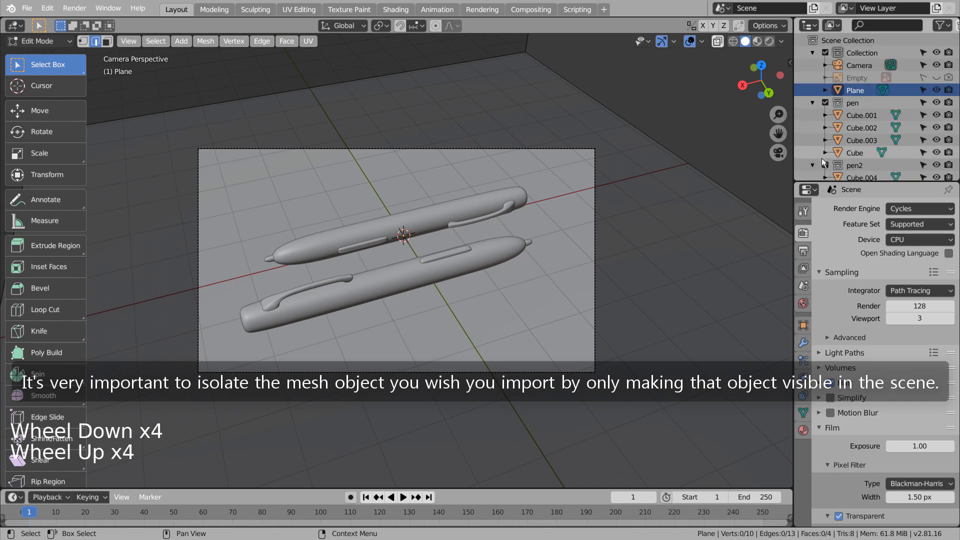
click(825, 164)
click(826, 53)
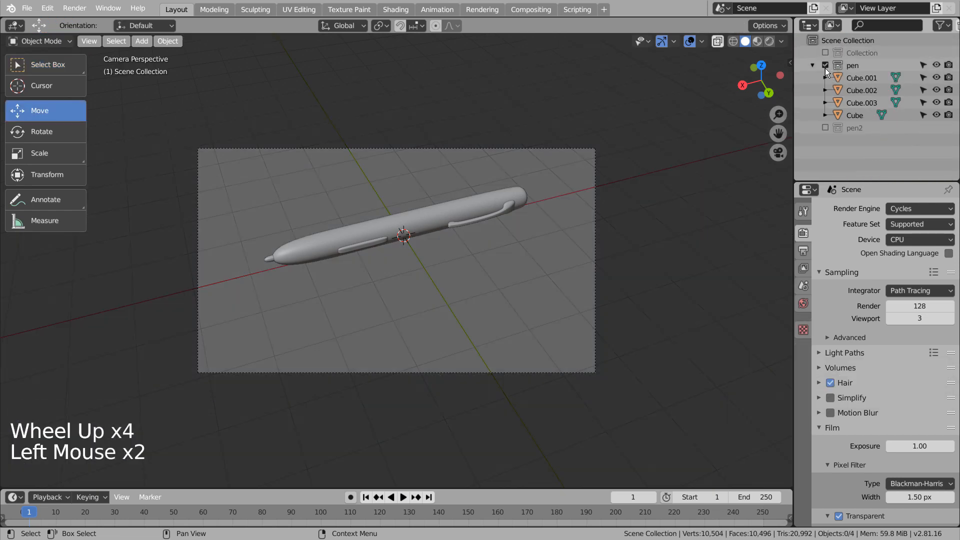
click(842, 65)
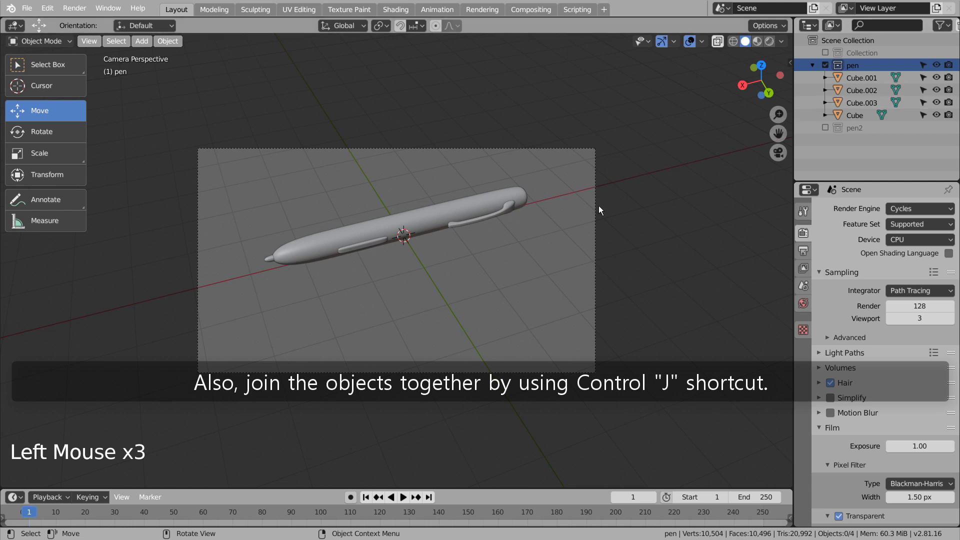
Select all parts of the pen in wireframe shading and join them into one mesh with the pen body active.
key(shift+z)
click(527, 280)
key(b)
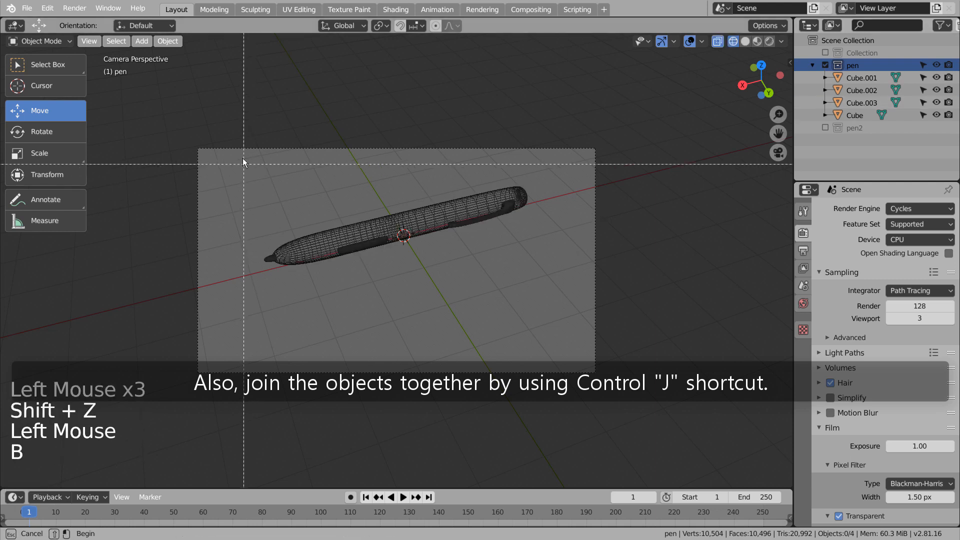
drag(242, 158, 558, 271)
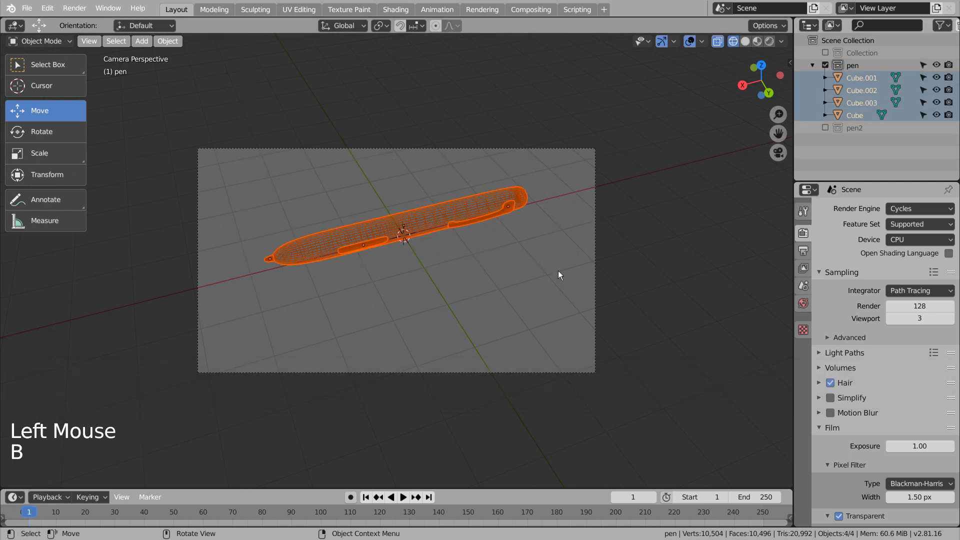
shift+click(407, 232)
key(ctrl+j)
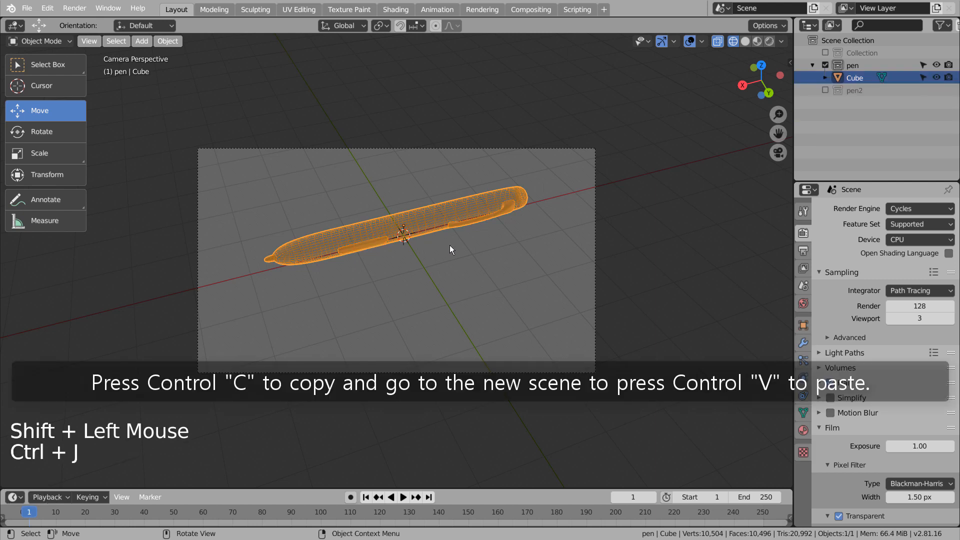
Copy the joined pen and paste it into the scene with the floor plane and light strips.
click(433, 215)
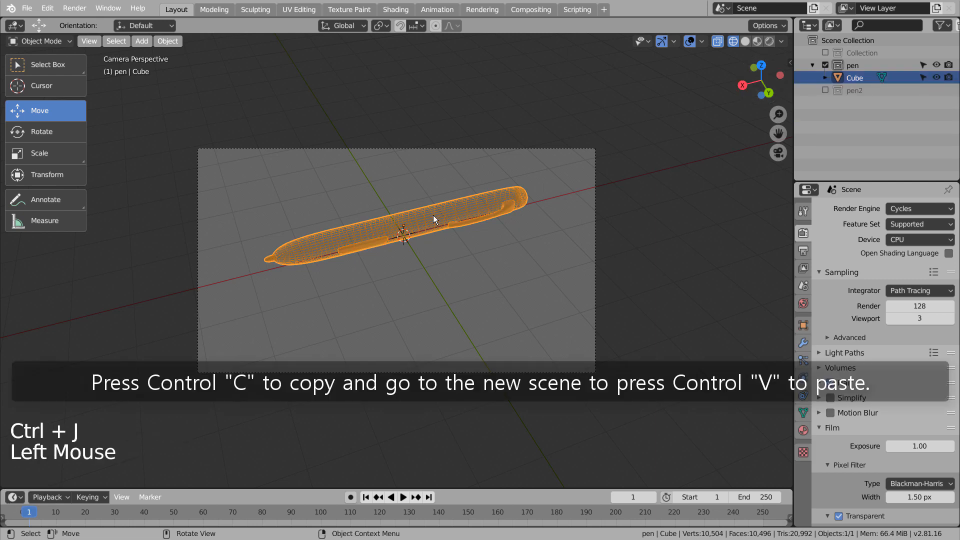
key(ctrl+c)
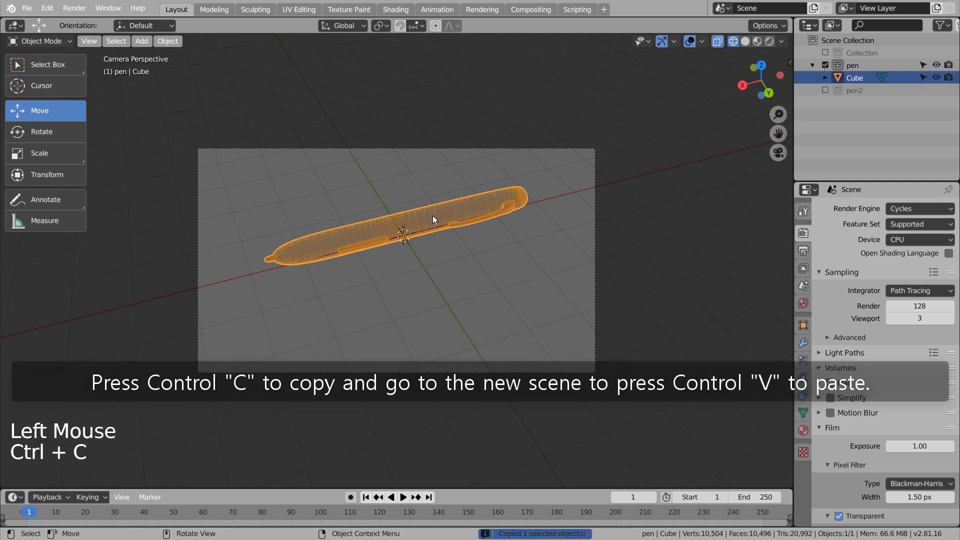
key(ctrl+v)
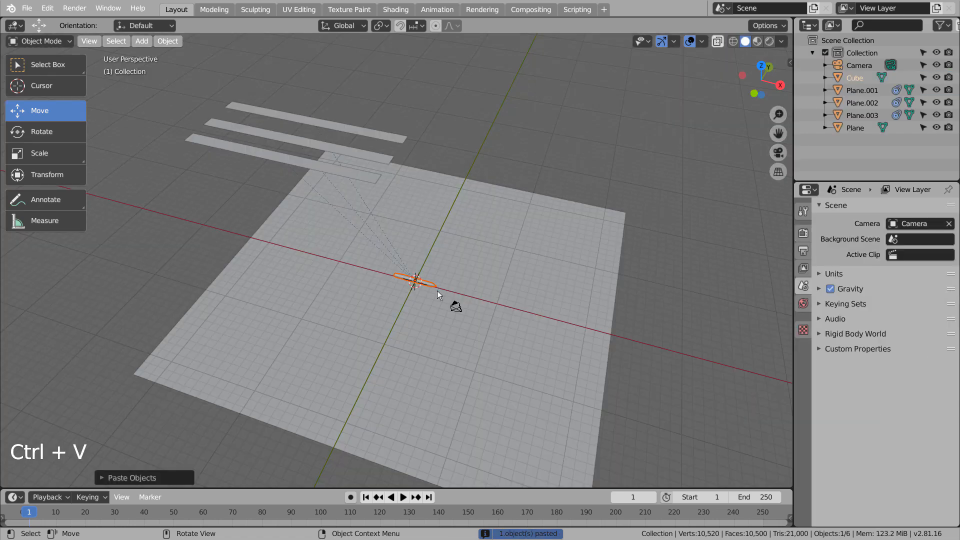
scroll(439, 317, up, 7)
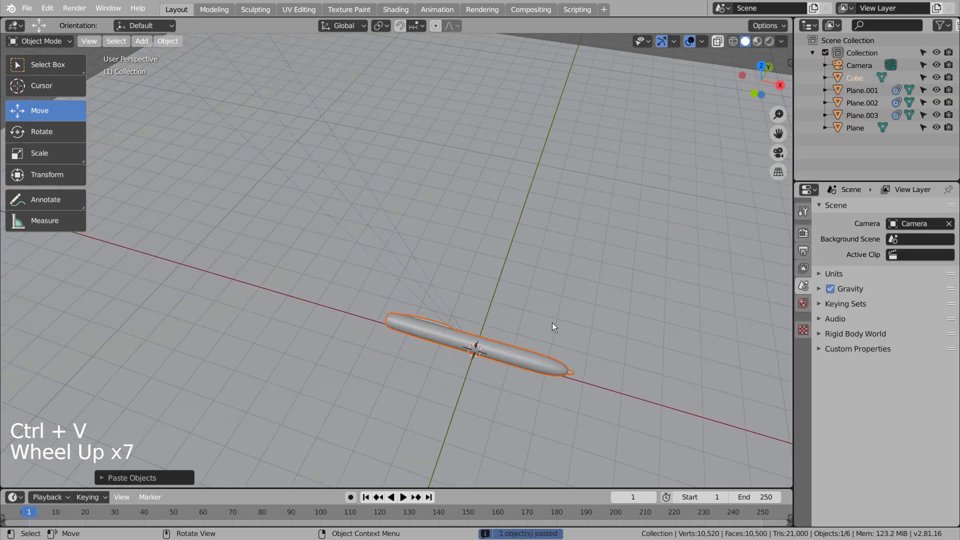
shift+middle_drag(553, 329, 474, 324)
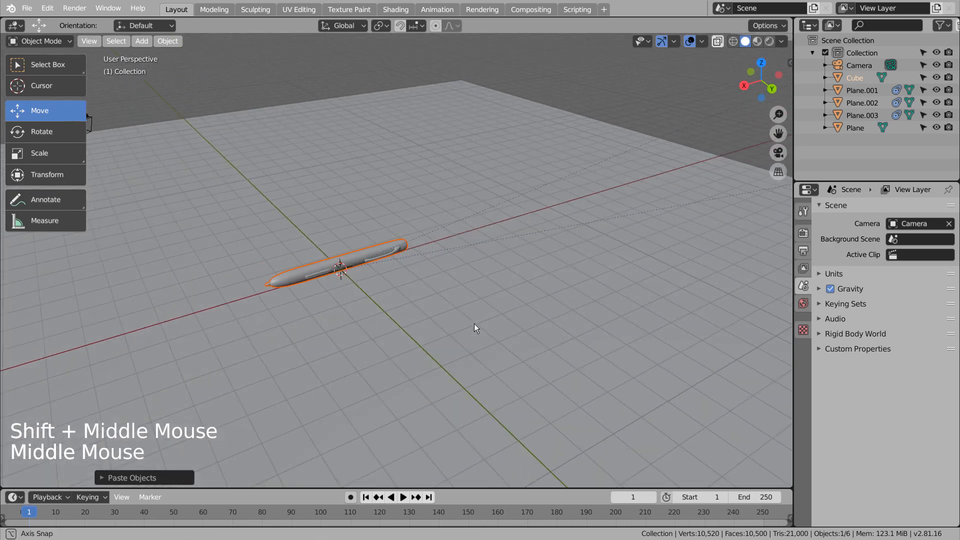
Examine the pasted pen's materials up close in rendered shading.
click(770, 41)
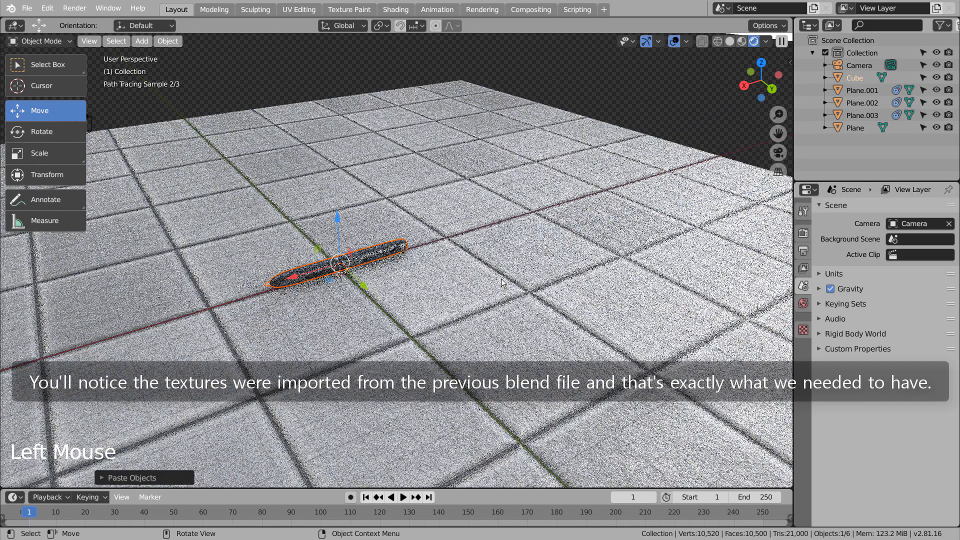
scroll(439, 280, up, 3)
shift+middle_drag(439, 280, 537, 306)
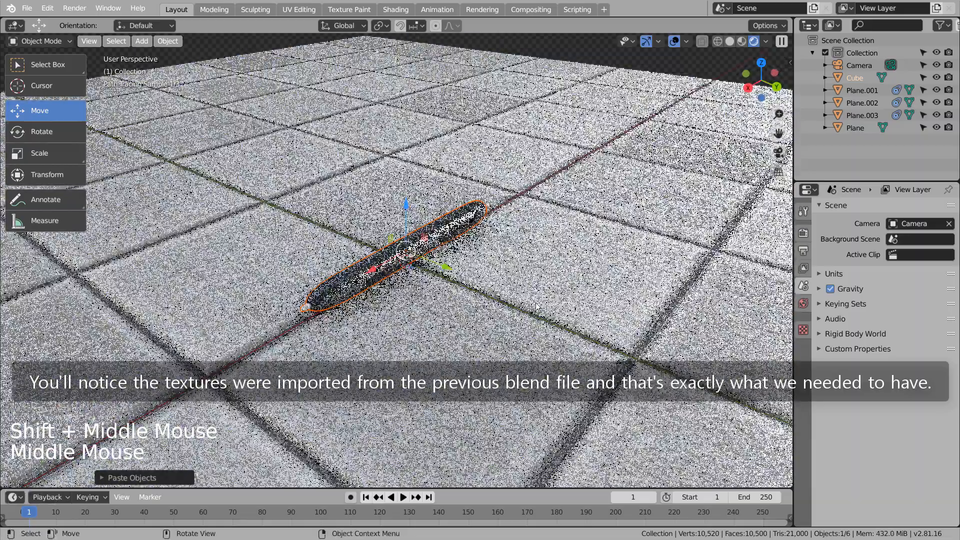
scroll(537, 306, up, 3)
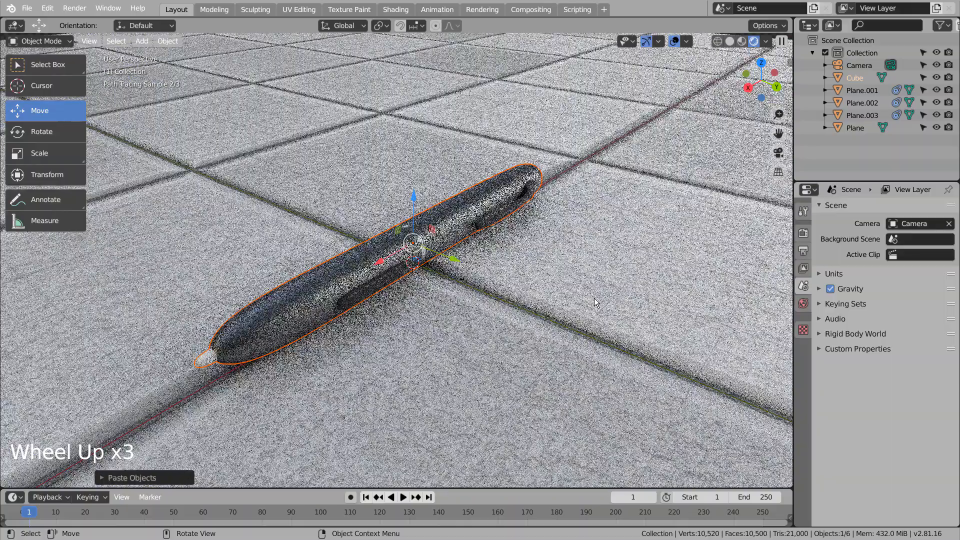
mouse_move(596, 301)
middle_down()
mouse_move(565, 303)
mouse_move(588, 308)
middle_up()
scroll(564, 302, down, 4)
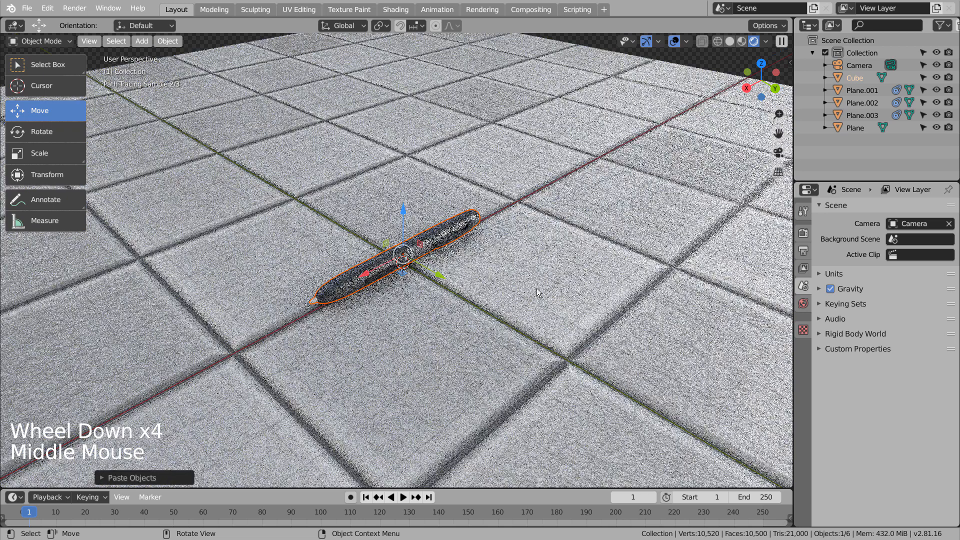
Bring up the floor plane's Mapping node in the Shading workspace and display the viewport in Material Preview.
click(557, 281)
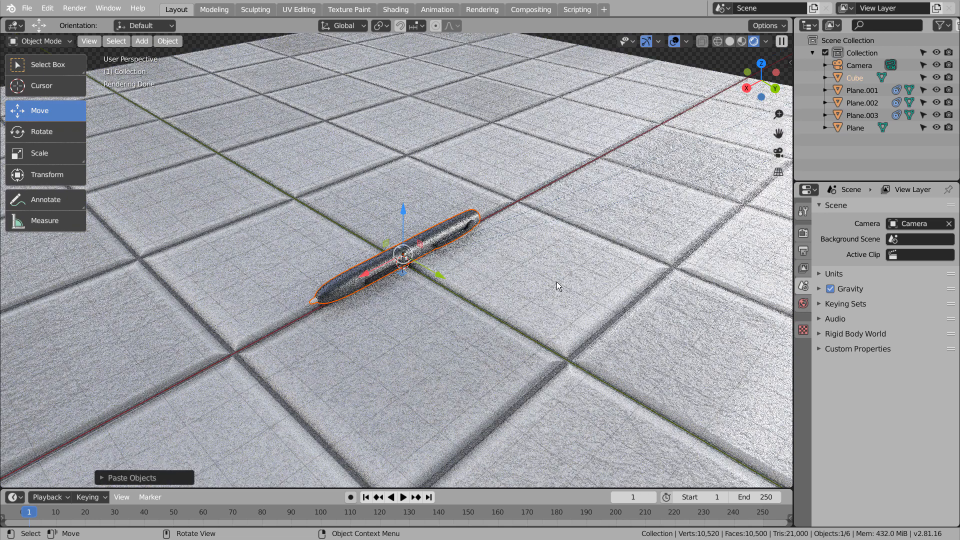
click(395, 9)
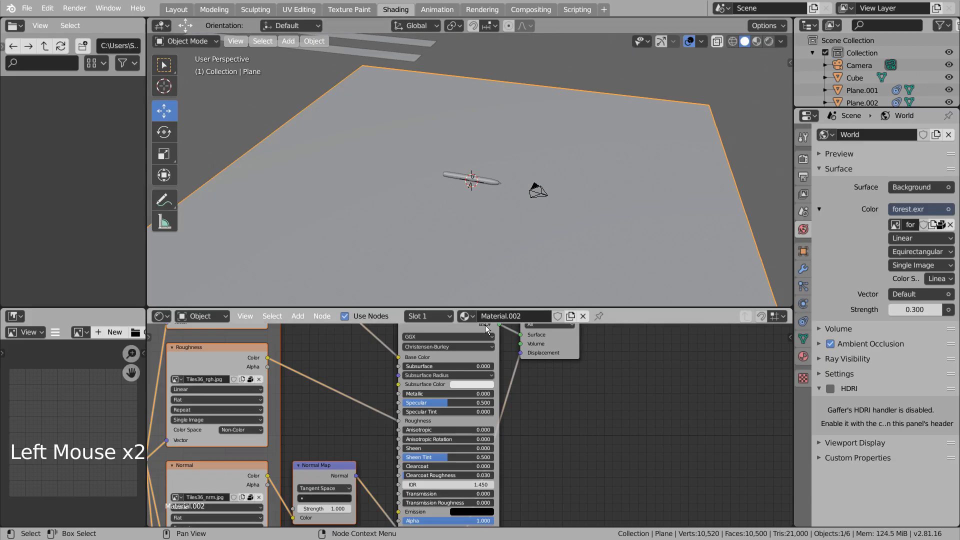
scroll(420, 358, down, 4)
shift+middle_drag(330, 383, 608, 383)
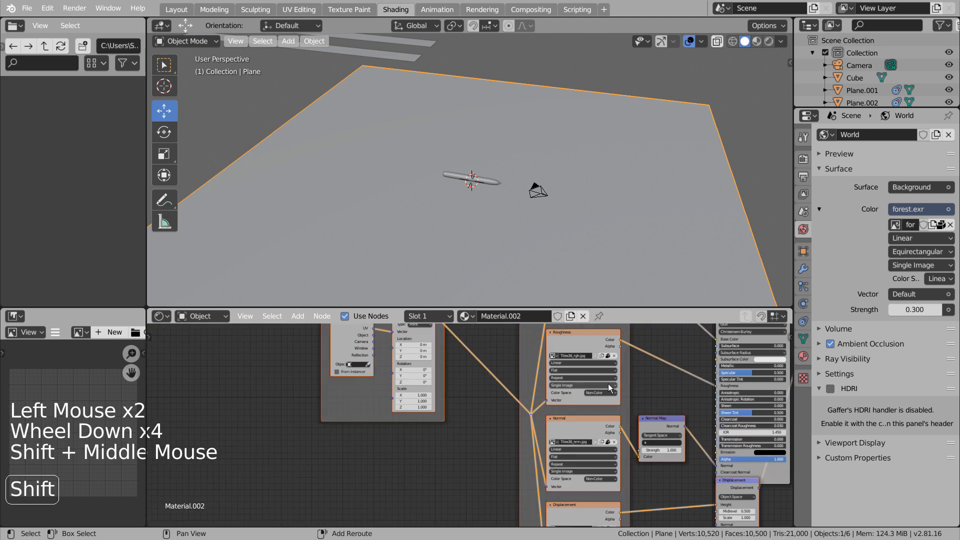
scroll(472, 353, up, 4)
shift+middle_drag(477, 445, 479, 457)
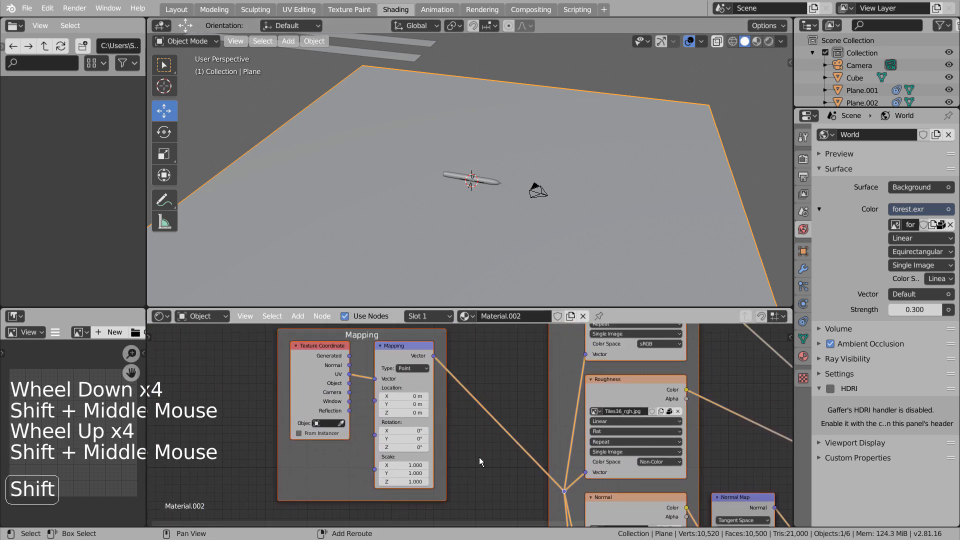
click(757, 41)
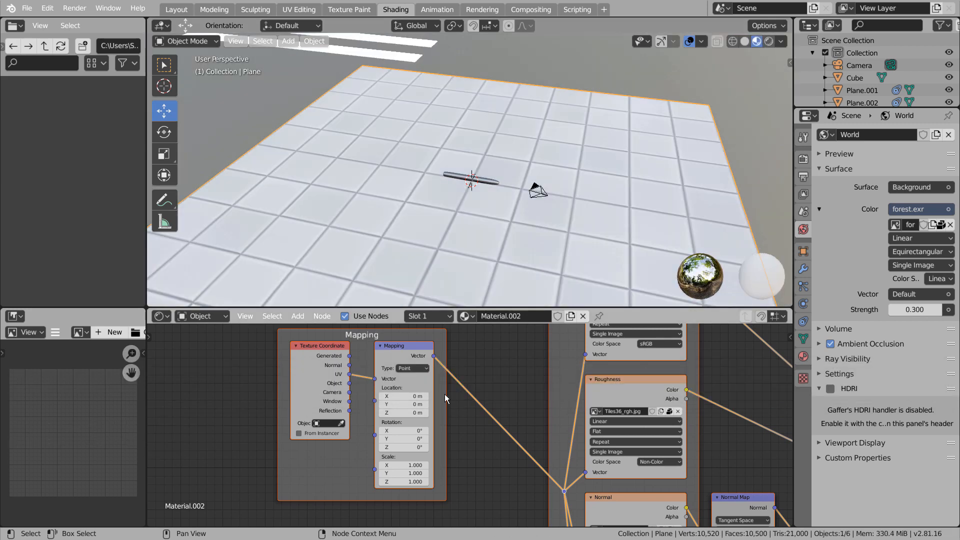
Set the Mapping node's X and Y scale to 1.5 for the floor tiles.
scroll(392, 400, up, 8)
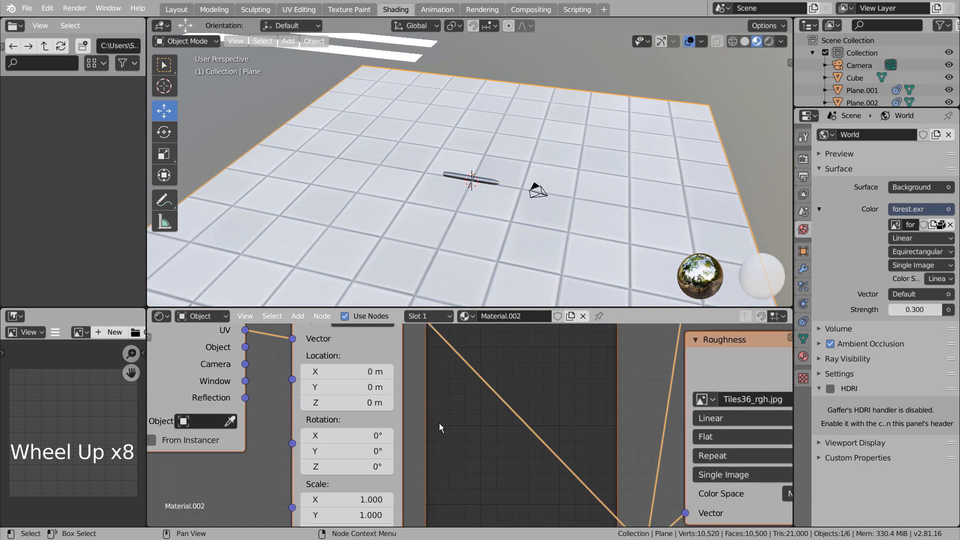
shift+middle_drag(436, 396, 454, 355)
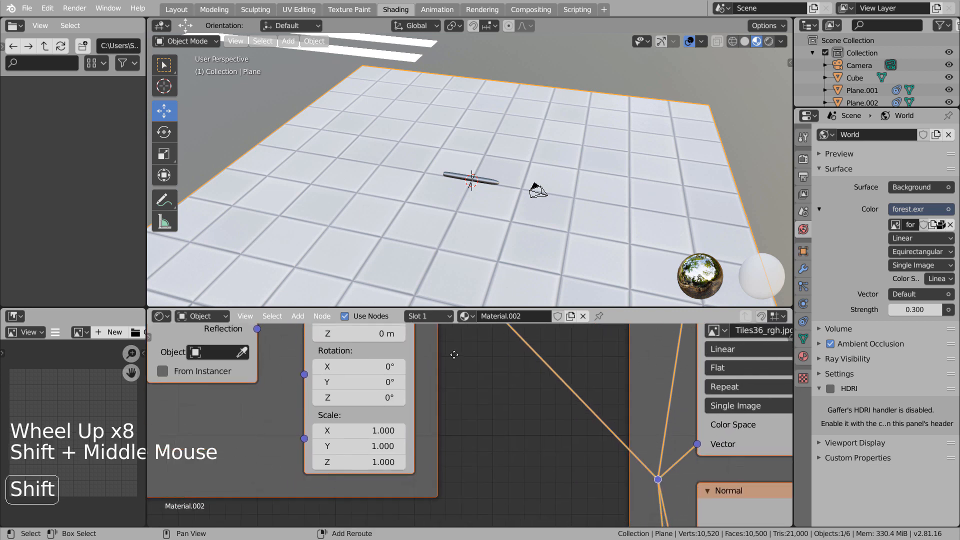
click(375, 430)
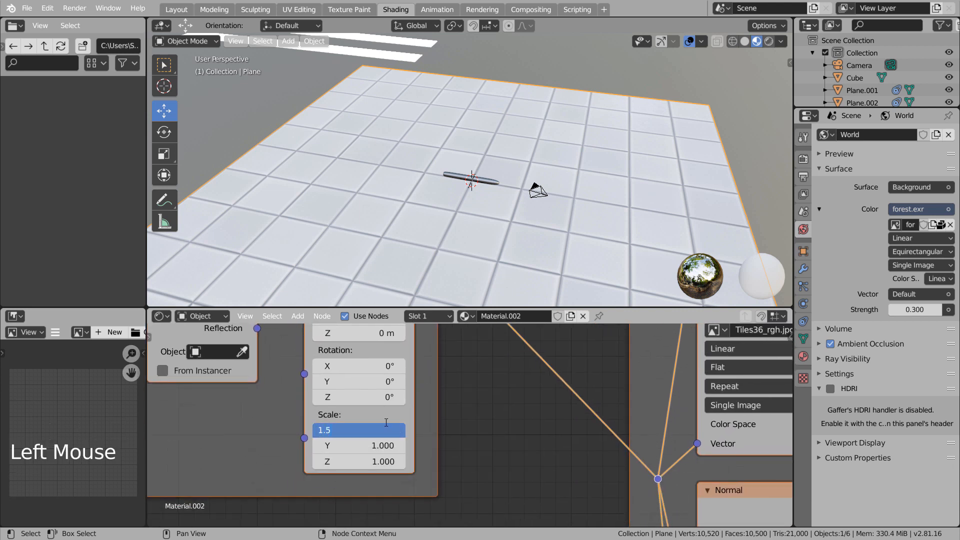
key(Return)
click(371, 445)
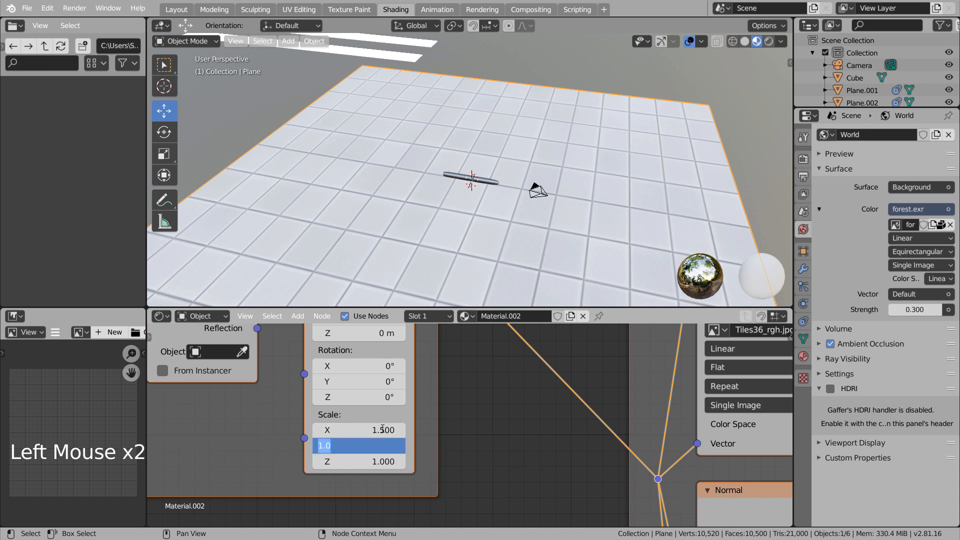
text(1.5)
key(Return)
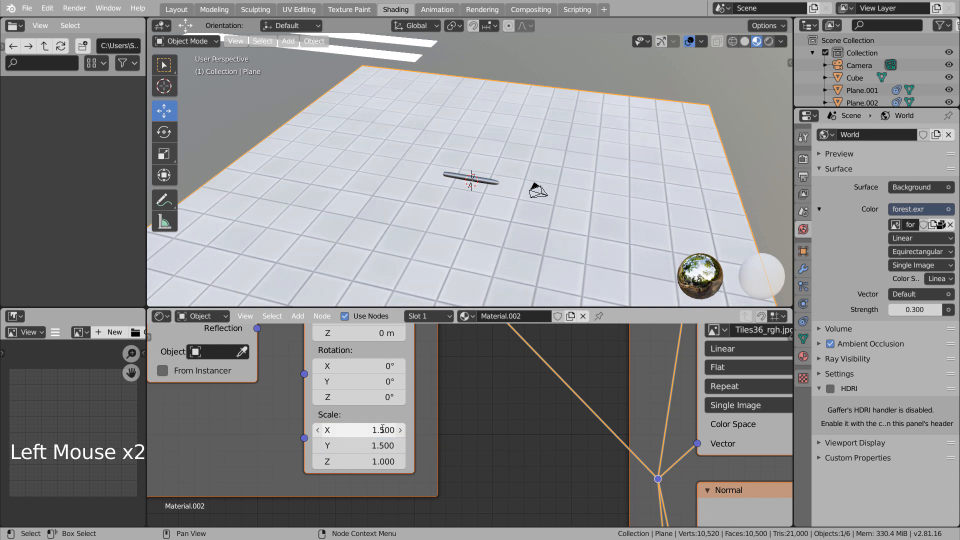
Set the Mapping node's X and Y scale to 0.5 to enlarge the floor tiles.
click(375, 430)
text(.)
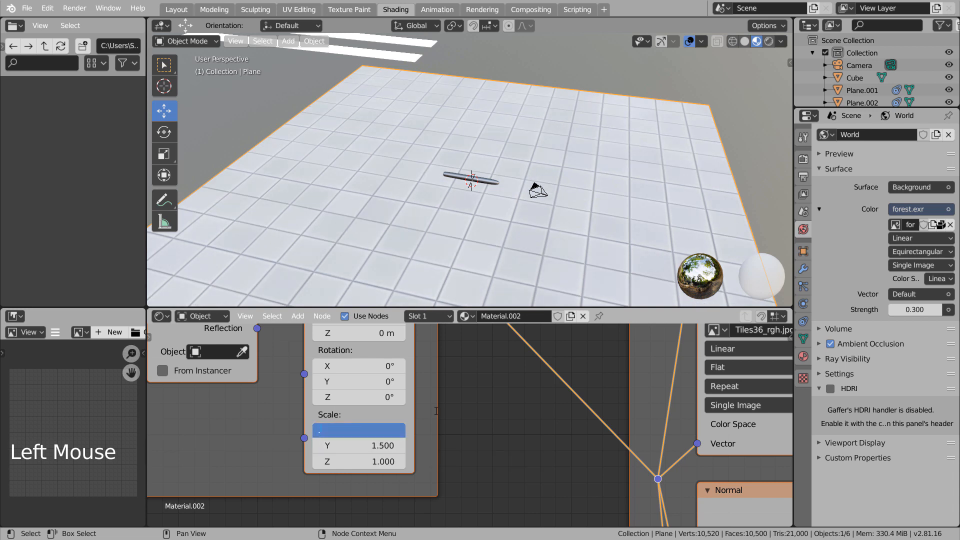
text(5)
key(Return)
double_click(380, 446)
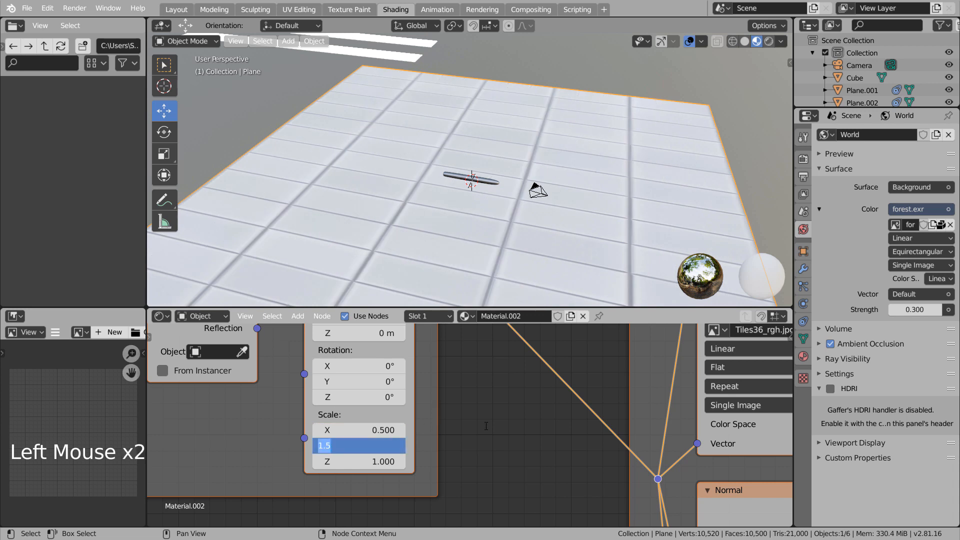
text(.5)
key(Return)
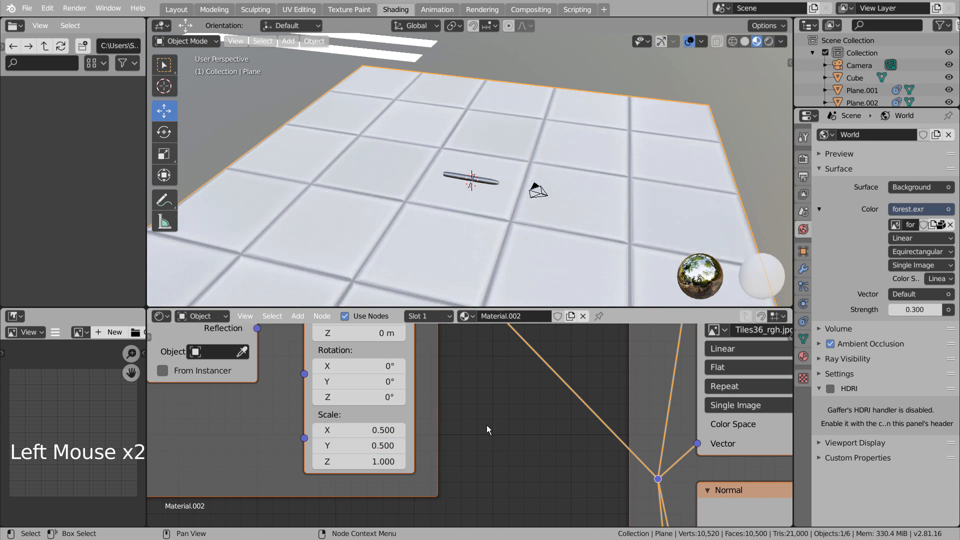
Shift the floor texture by setting the Mapping node's location to X 0.45 m and Y 0.08 m.
scroll(392, 372, down, 2)
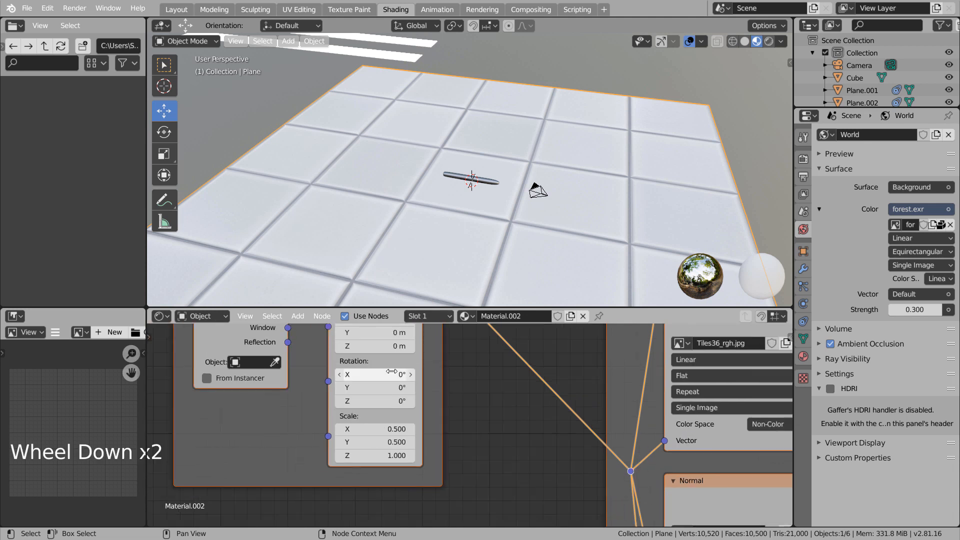
shift+middle_drag(392, 371, 404, 442)
shift+drag(388, 391, 413, 403)
Set the target of the Track To constraint on light strip Plane.001 to the imported pen mesh.
middle_drag(520, 243, 427, 209)
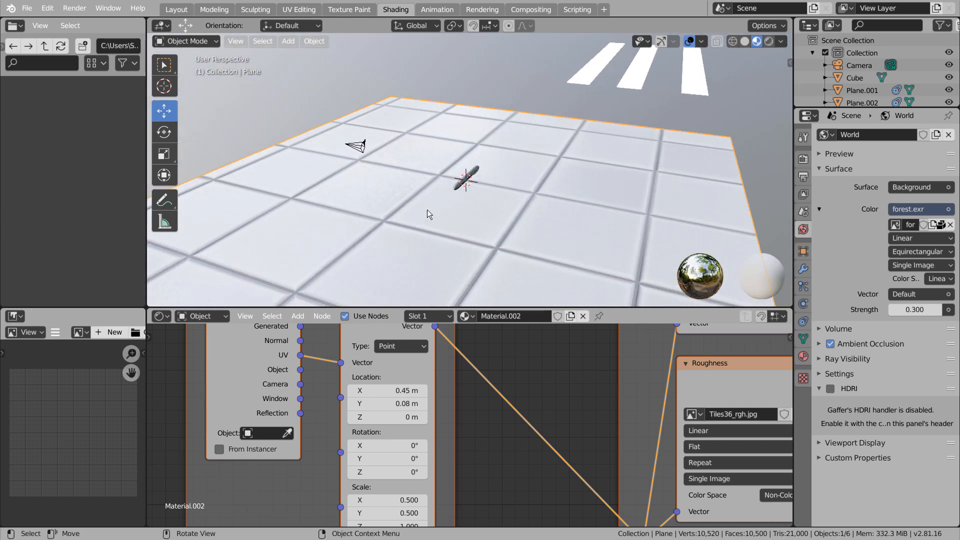
click(596, 79)
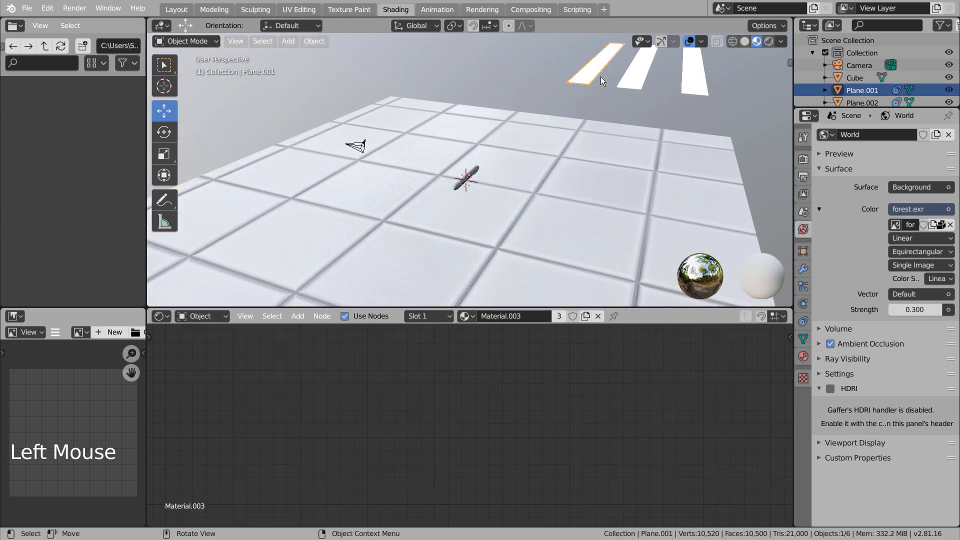
click(804, 321)
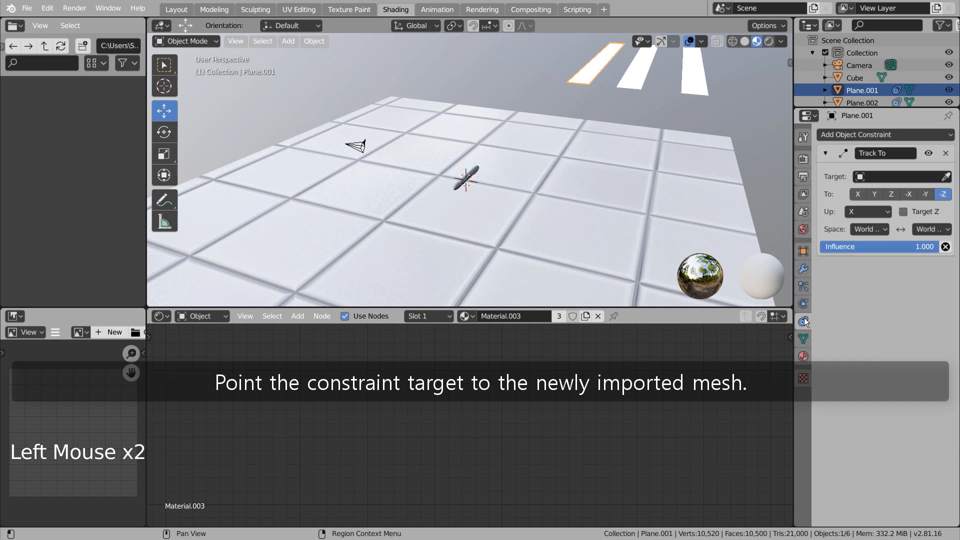
click(946, 177)
click(480, 164)
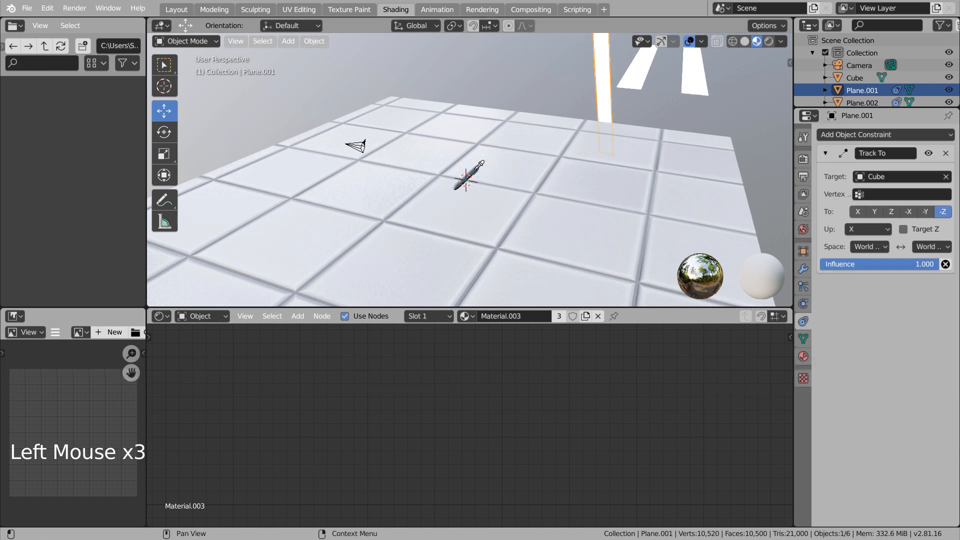
Set the Track To constraint target of light strips Plane.002 and Plane.003 to the pen mesh.
click(863, 102)
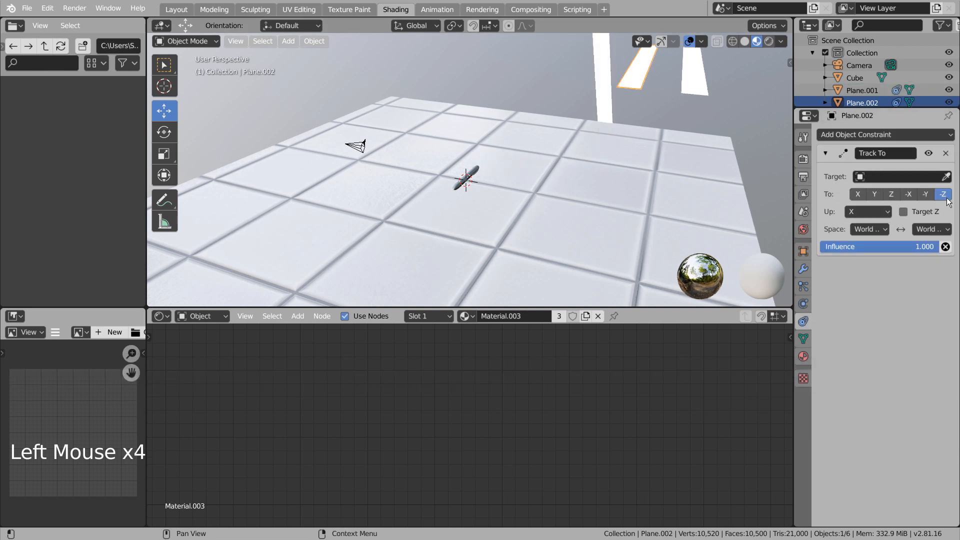
click(946, 176)
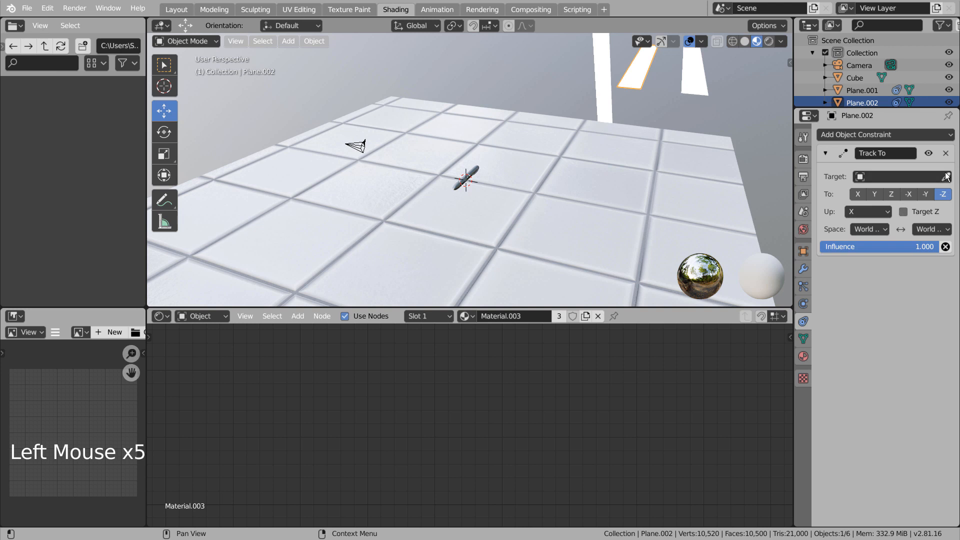
click(479, 164)
click(697, 84)
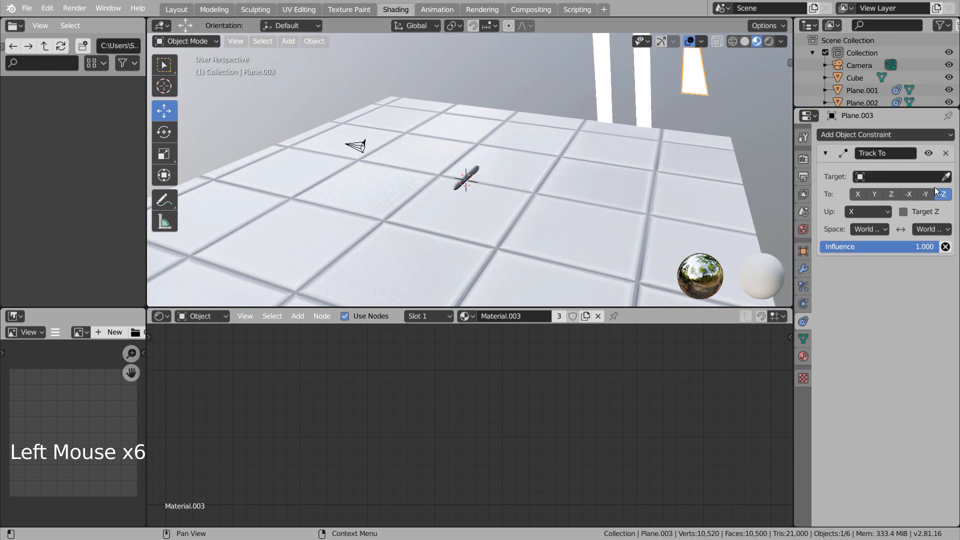
click(947, 177)
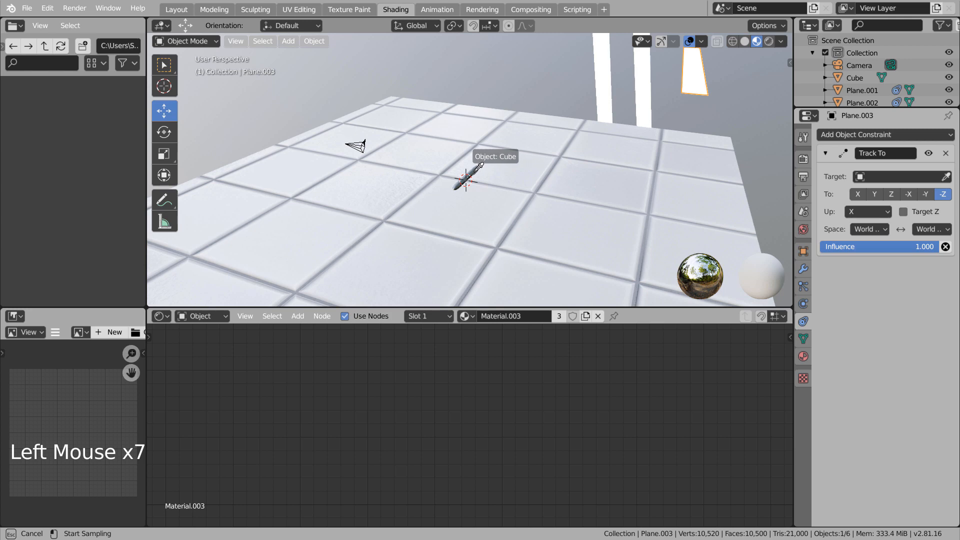
click(474, 173)
Select the pen and check it through the camera in rendered shading, returning to material preview.
middle_drag(563, 237, 489, 203)
scroll(481, 252, up, 6)
click(475, 173)
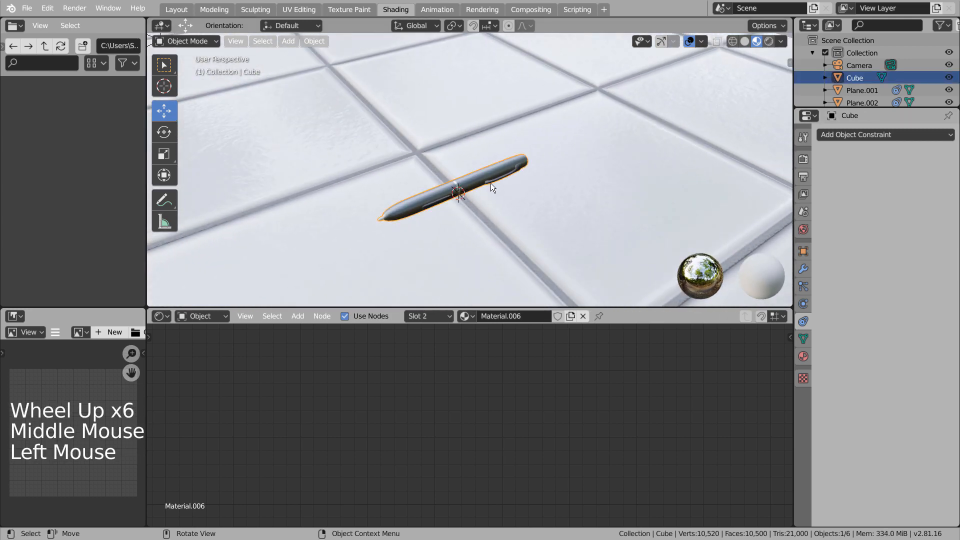
key(KP_0)
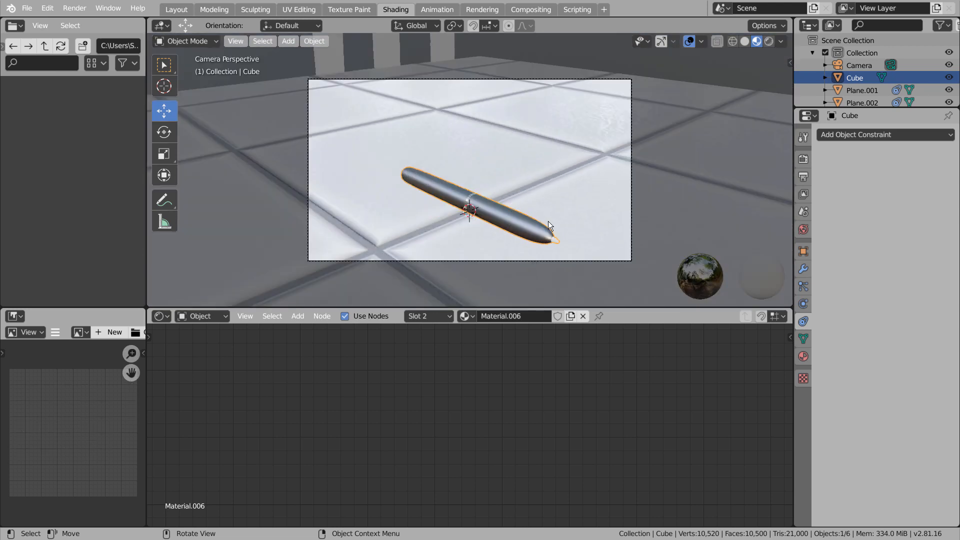
click(768, 41)
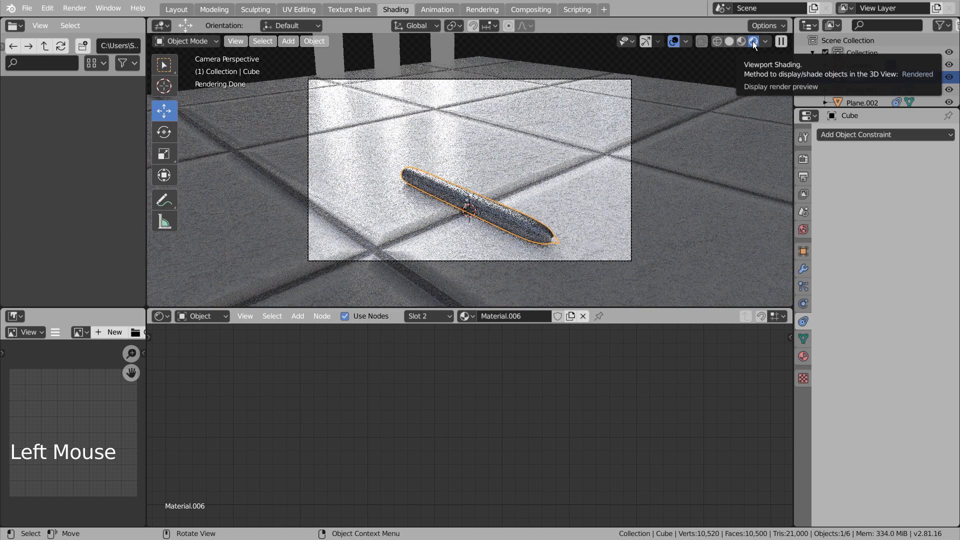
click(742, 42)
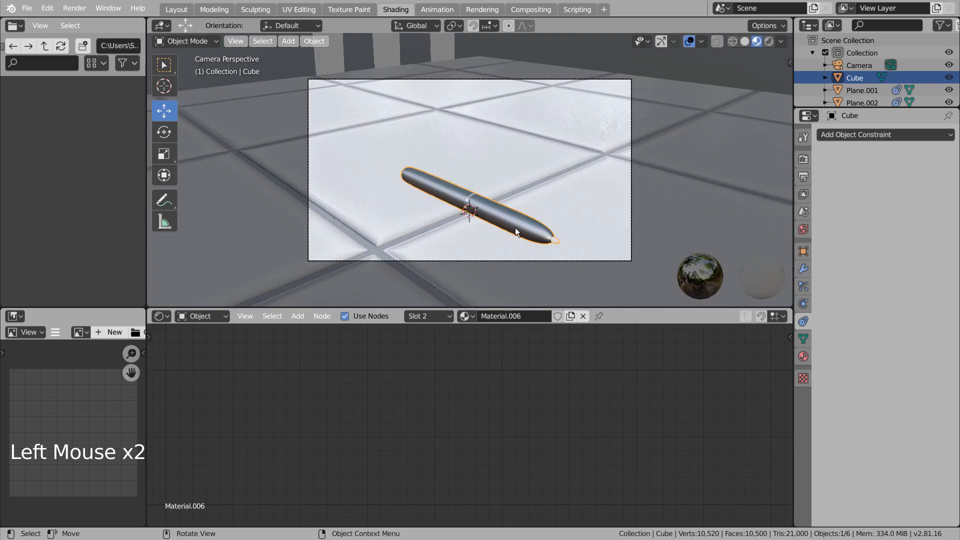
Rotate the pen about the global Z axis until it lies nearly level across the frame, and reframe the camera using walk navigation.
key(r)
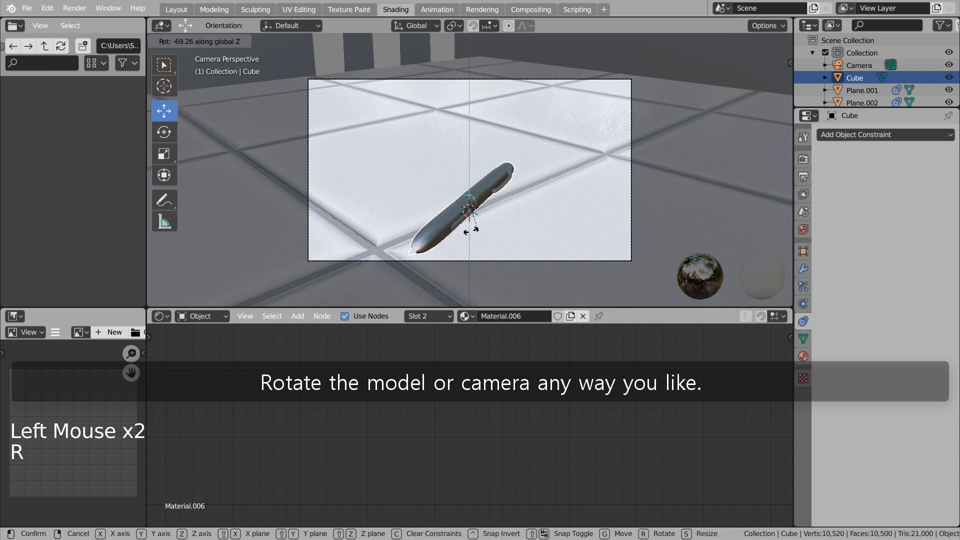
click(443, 238)
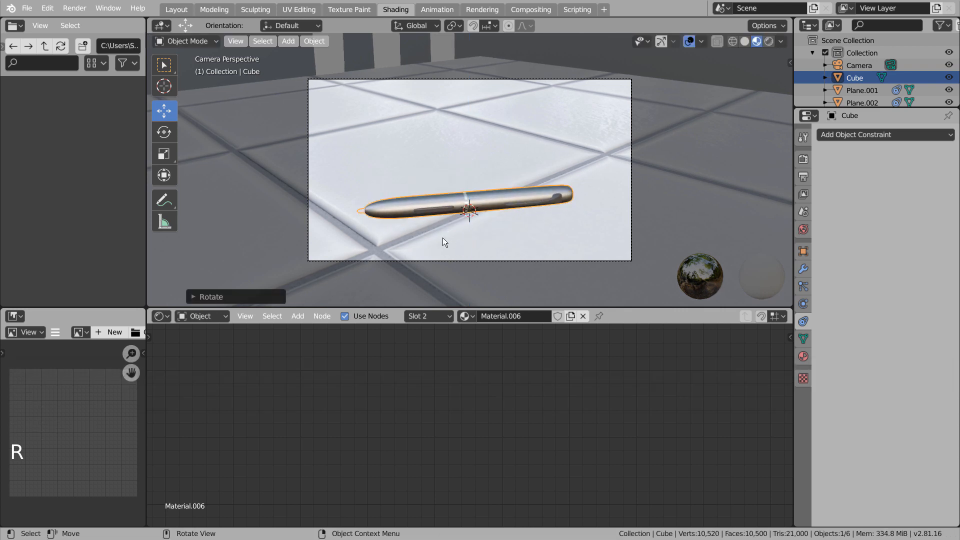
key(shift+grave)
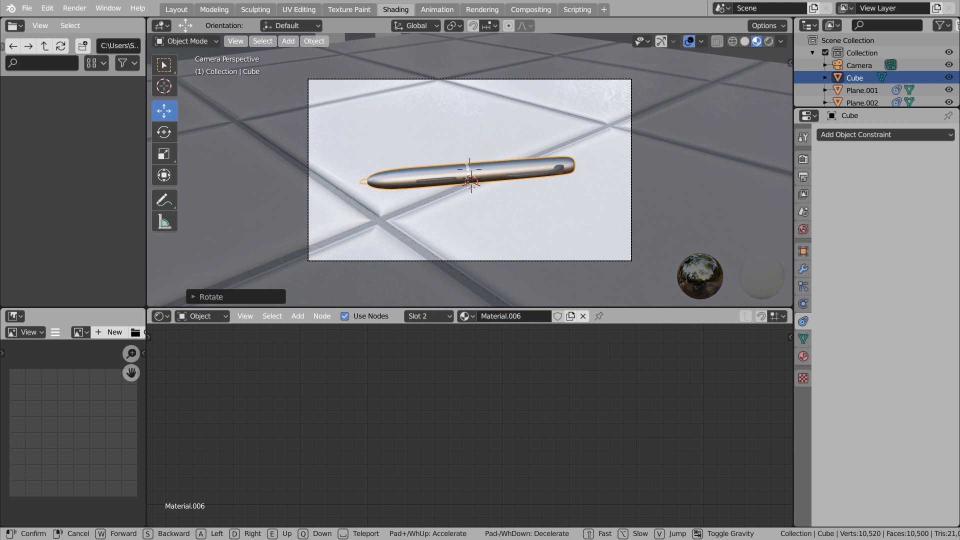
click(470, 174)
key(r)
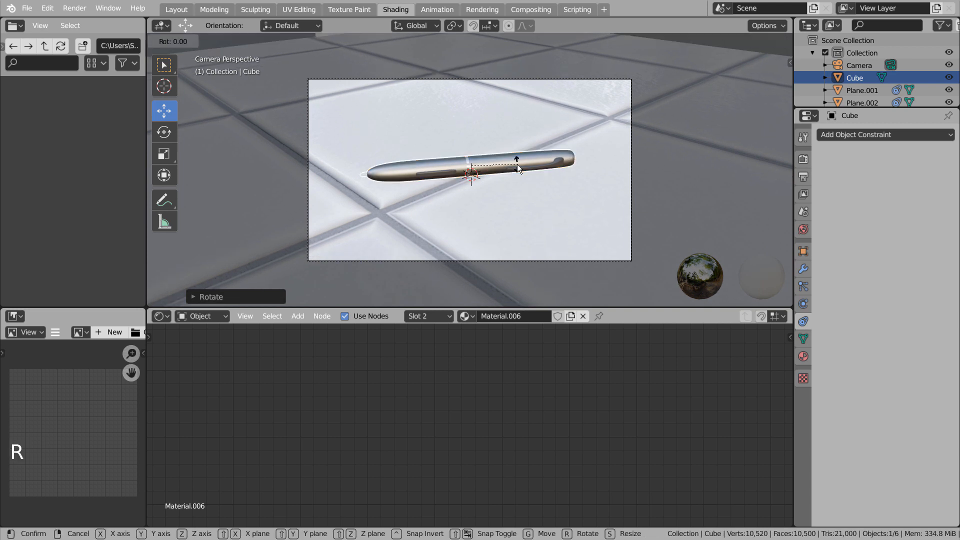
key(z)
click(502, 172)
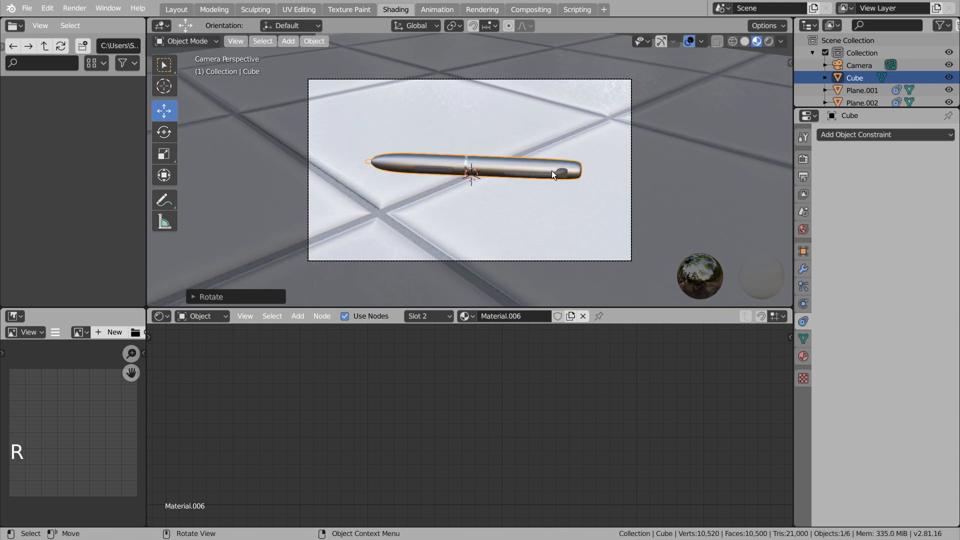
key(shift+d)
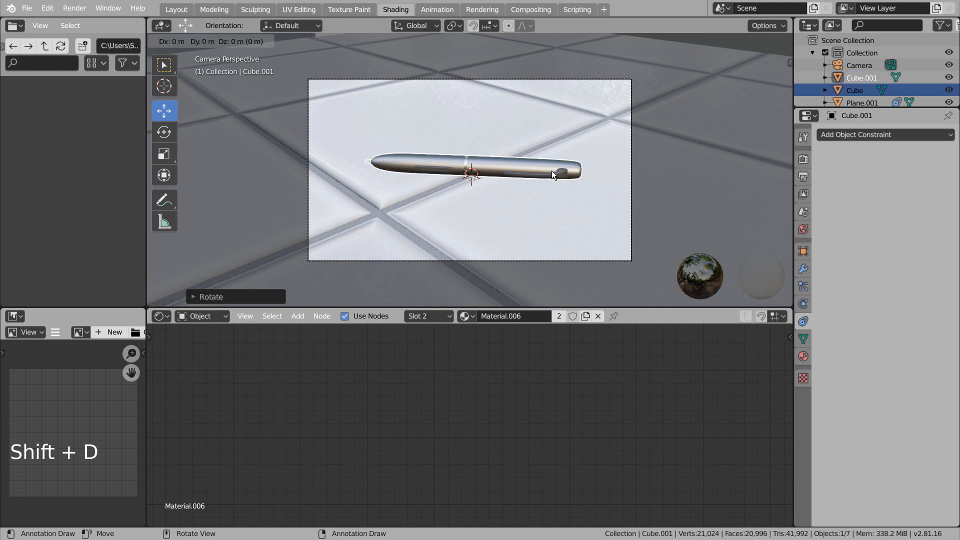
right_click(551, 170)
key(ctrl+z)
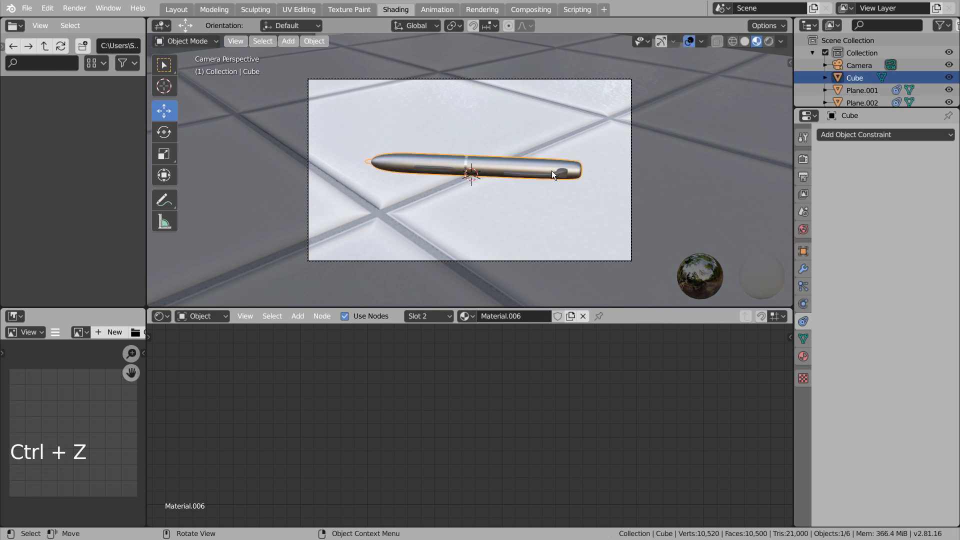
Nudge the camera slightly with walk navigation to centre the pen, and preview the framing in rendered shading.
key(shift+grave)
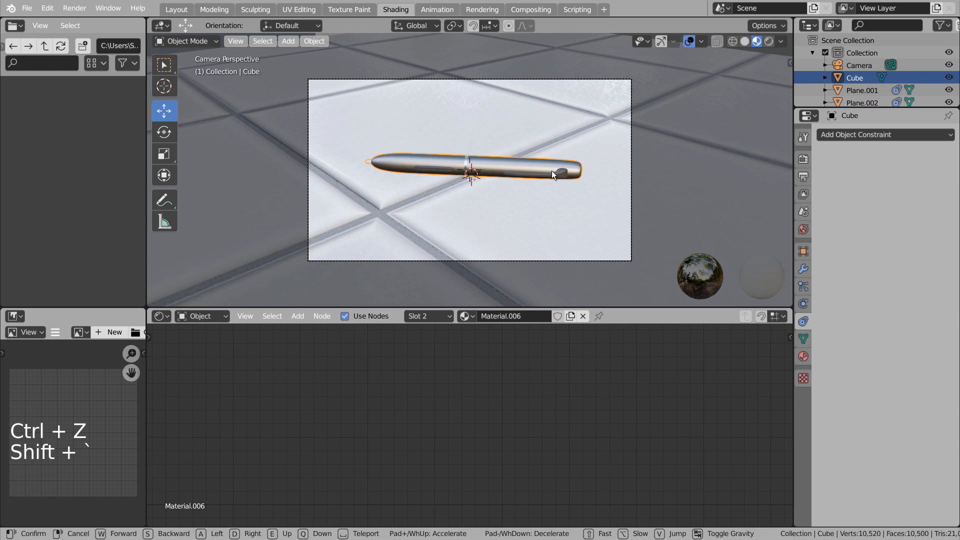
click(551, 170)
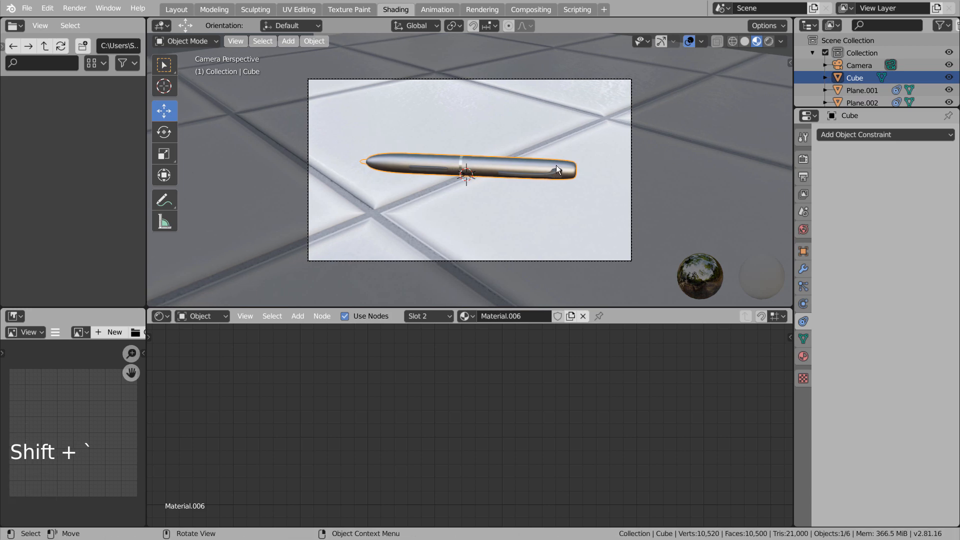
click(770, 40)
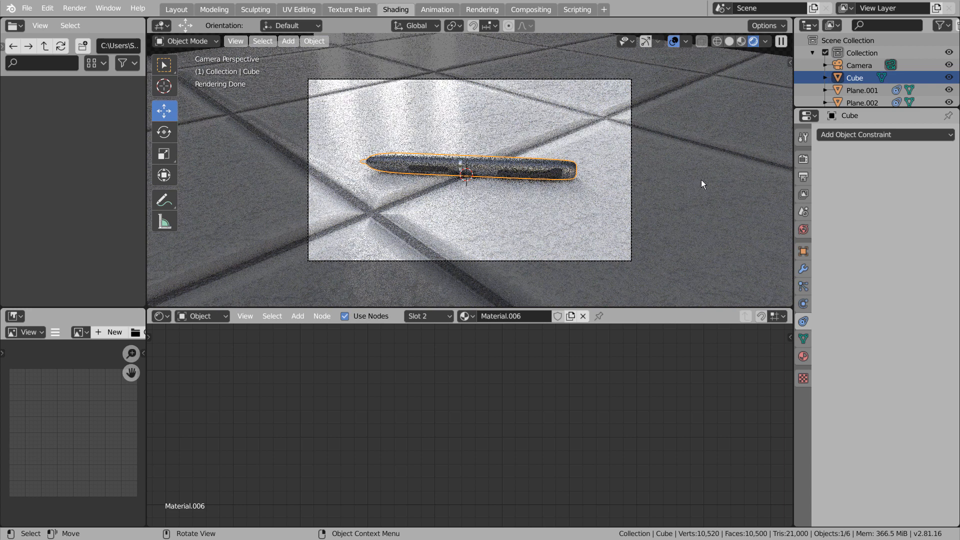
click(550, 172)
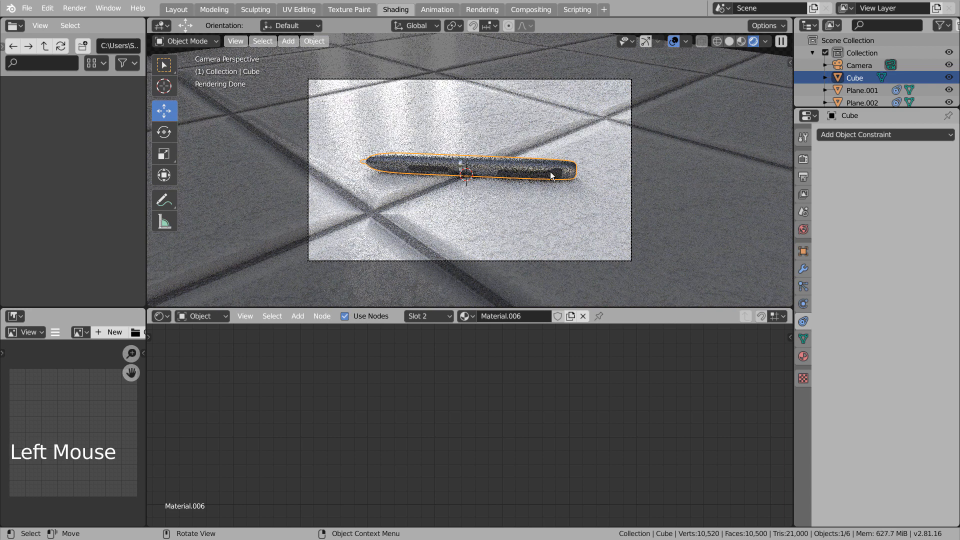
Roll the pen about 55° around its long axis, viewed end-on, to turn its clip upward, and preview it rendered through the camera.
key(KP_3)
click(741, 42)
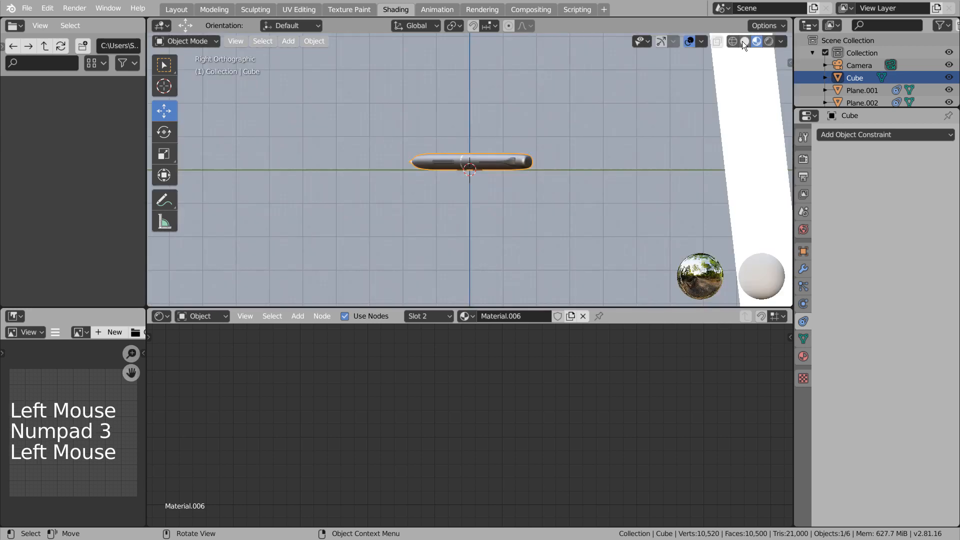
mouse_move(629, 146)
middle_down()
mouse_move(583, 181)
mouse_move(508, 170)
middle_up()
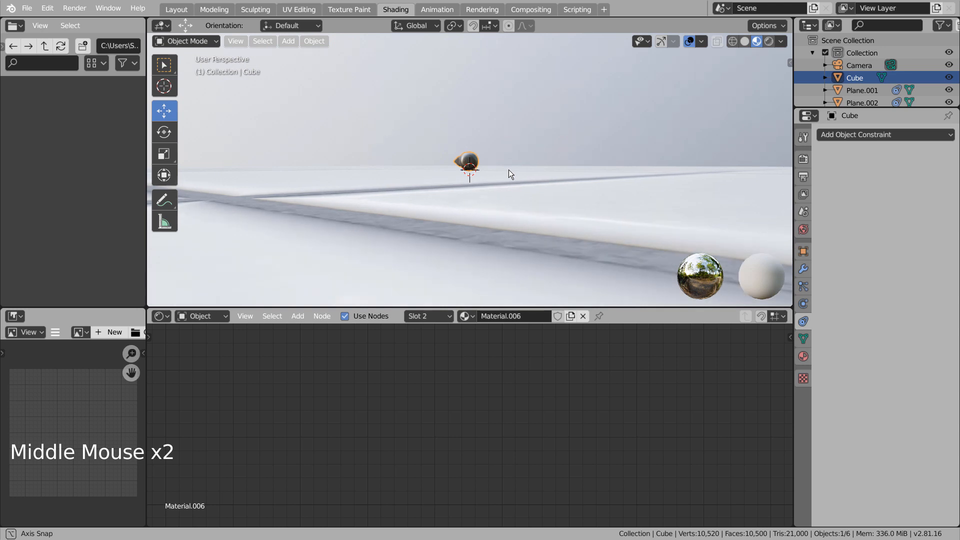
key(r)
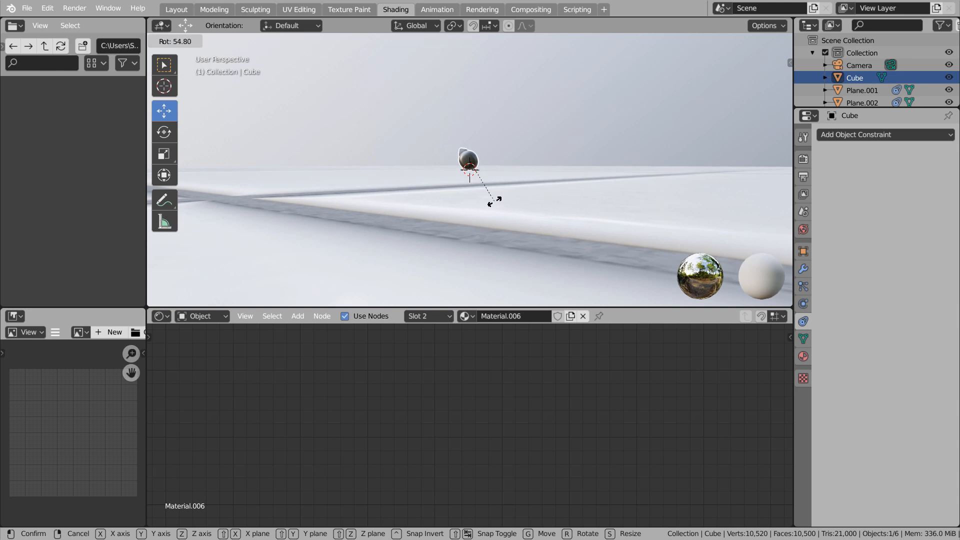
click(494, 202)
key(KP_0)
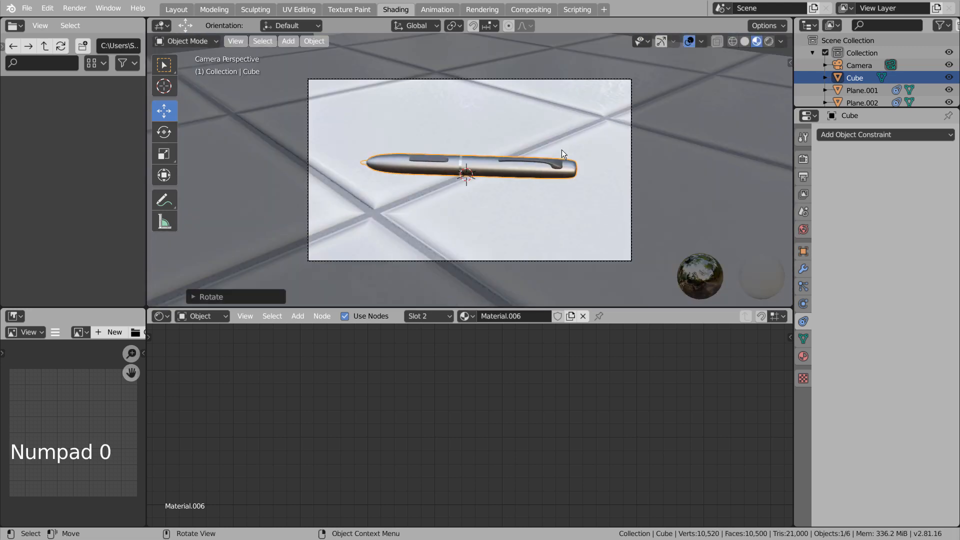
click(767, 41)
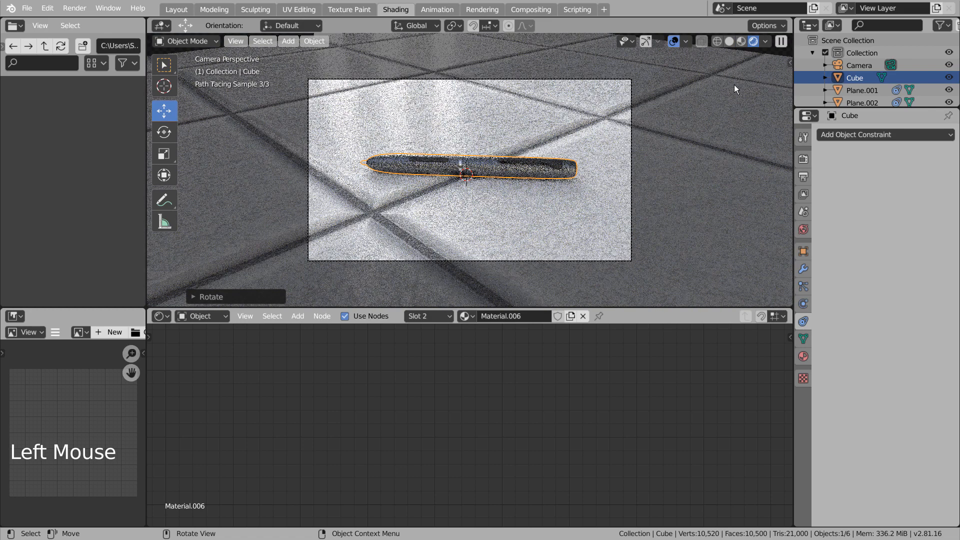
click(739, 88)
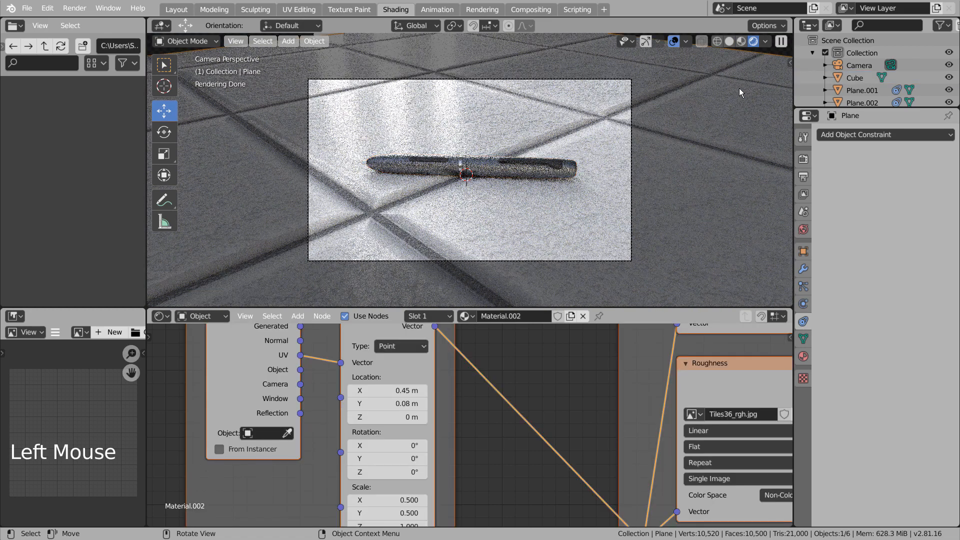
click(554, 175)
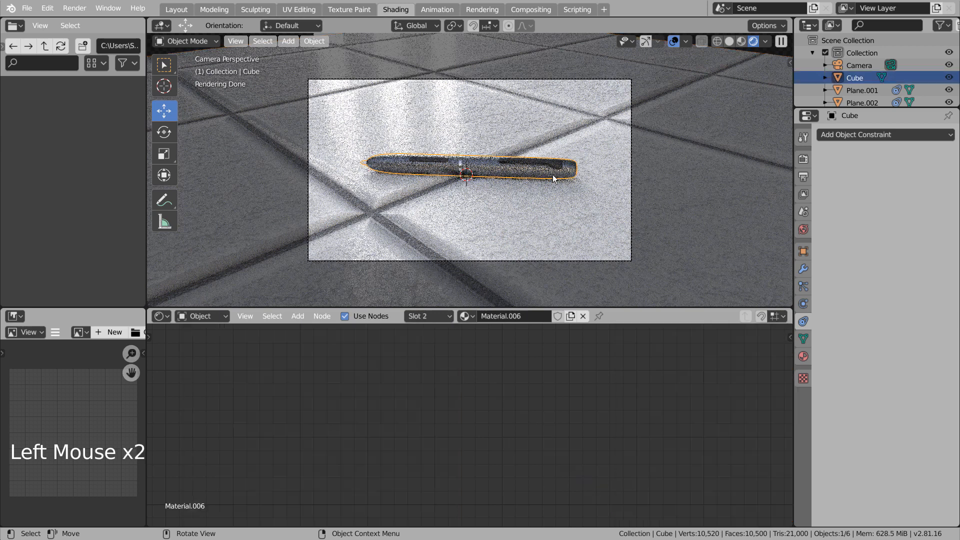
Roll the pen by about -16° around its long axis in solid shading, viewed end-on, and preview it rendered through the camera.
click(743, 42)
click(732, 41)
click(745, 42)
middle_drag(665, 170, 566, 151)
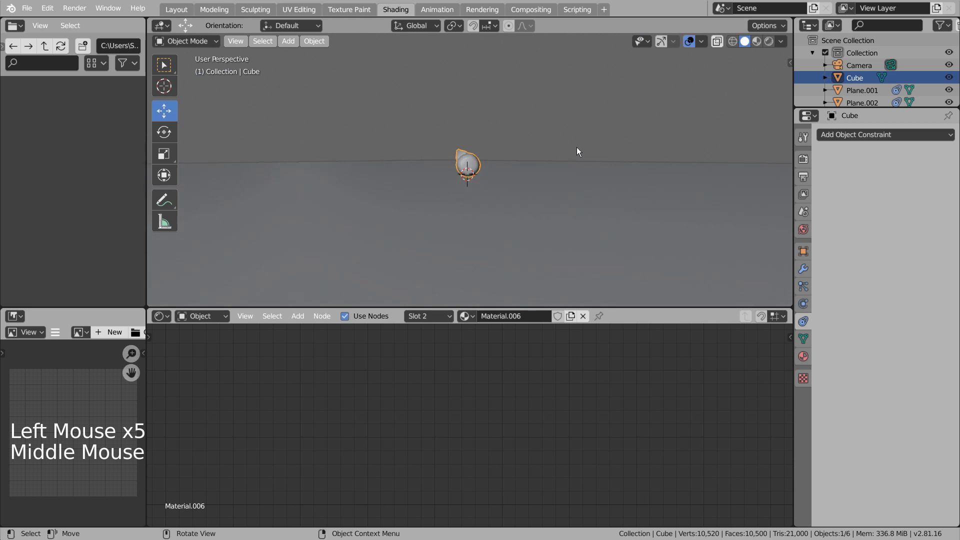
key(r)
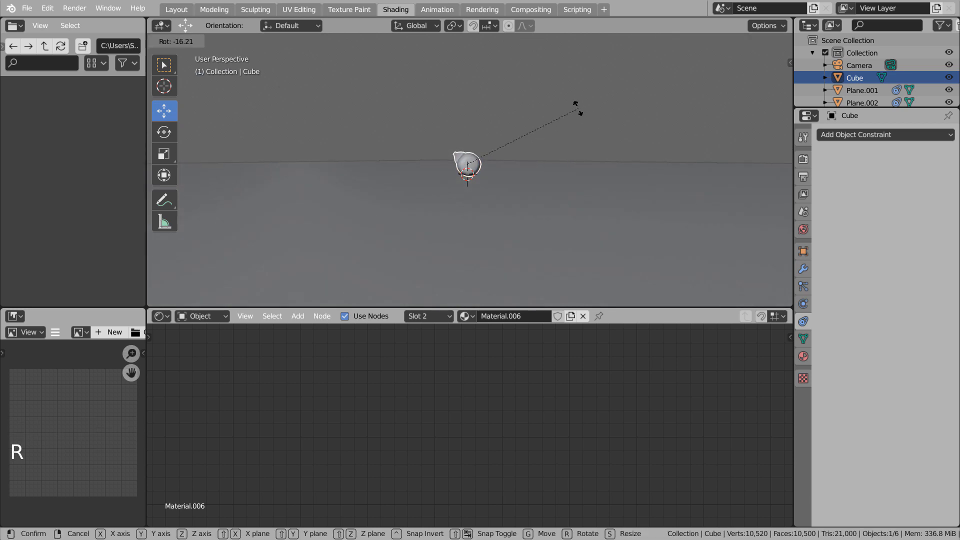
click(578, 107)
middle_drag(578, 107, 673, 154)
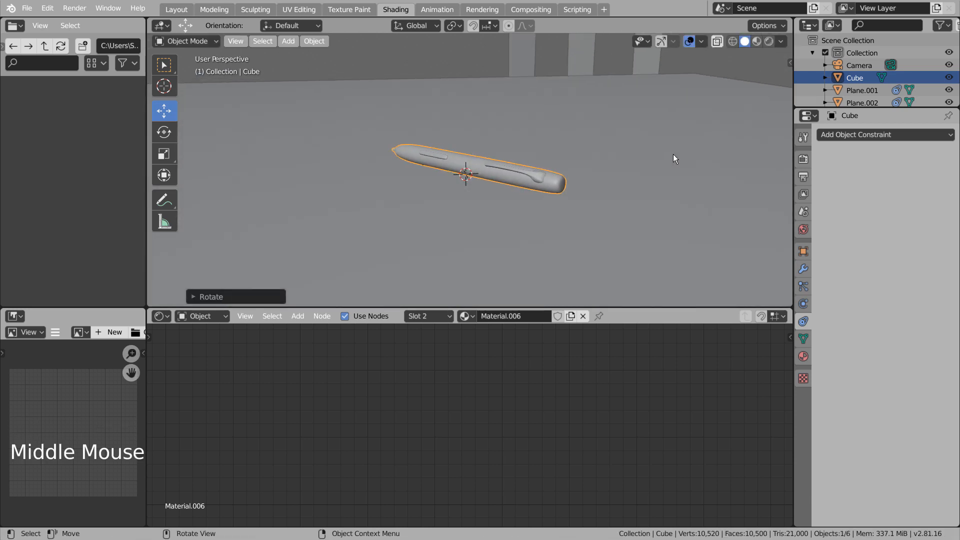
key(KP_0)
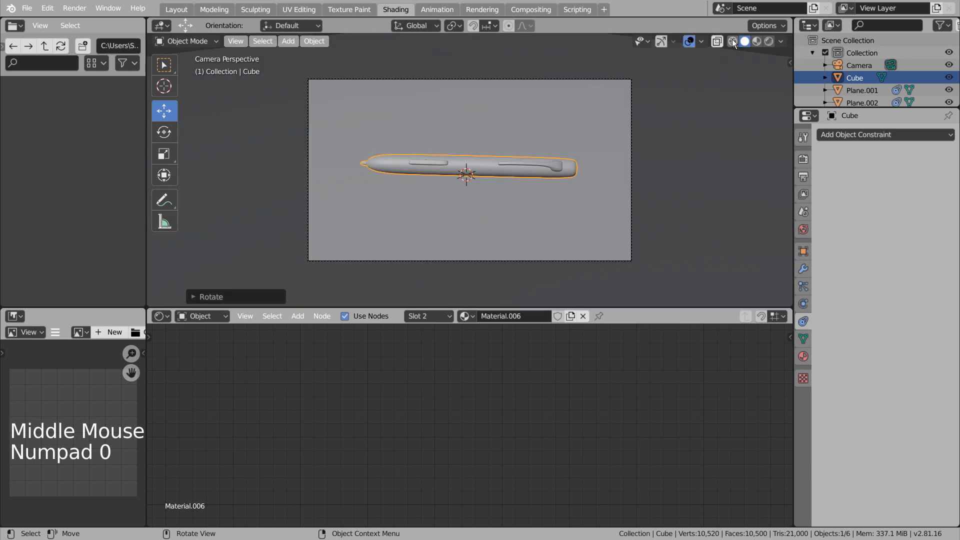
click(769, 41)
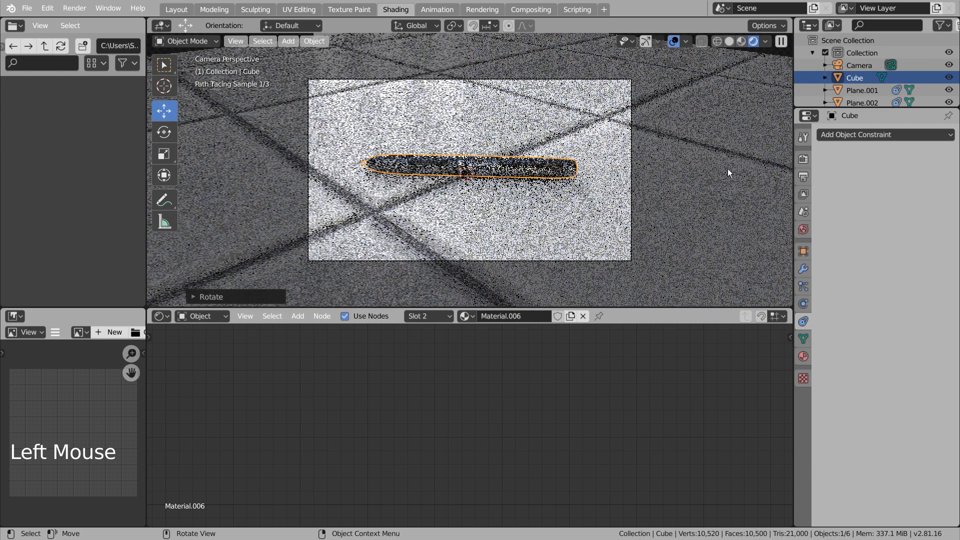
click(724, 181)
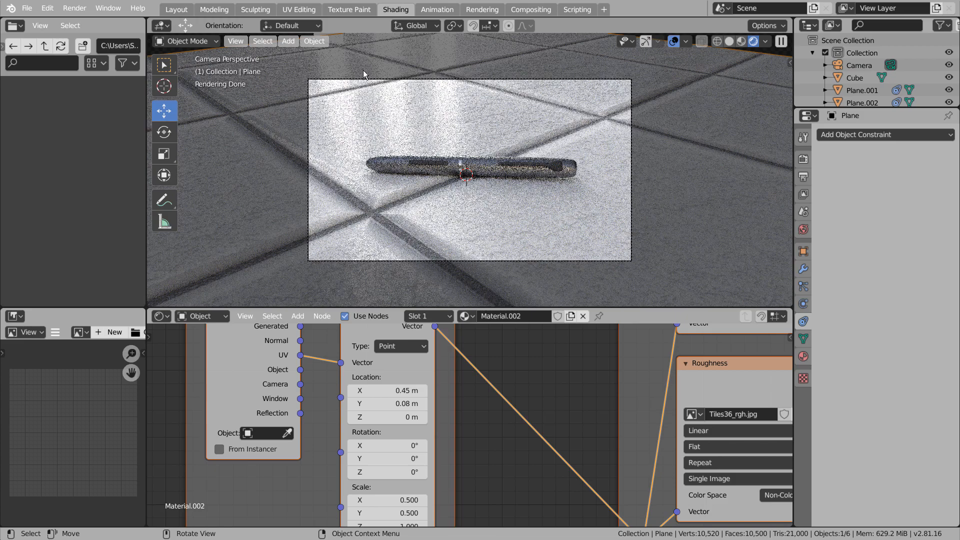
Switch to the Layout workspace with wireframe shading and set the Cycles render samples to 128.
click(176, 10)
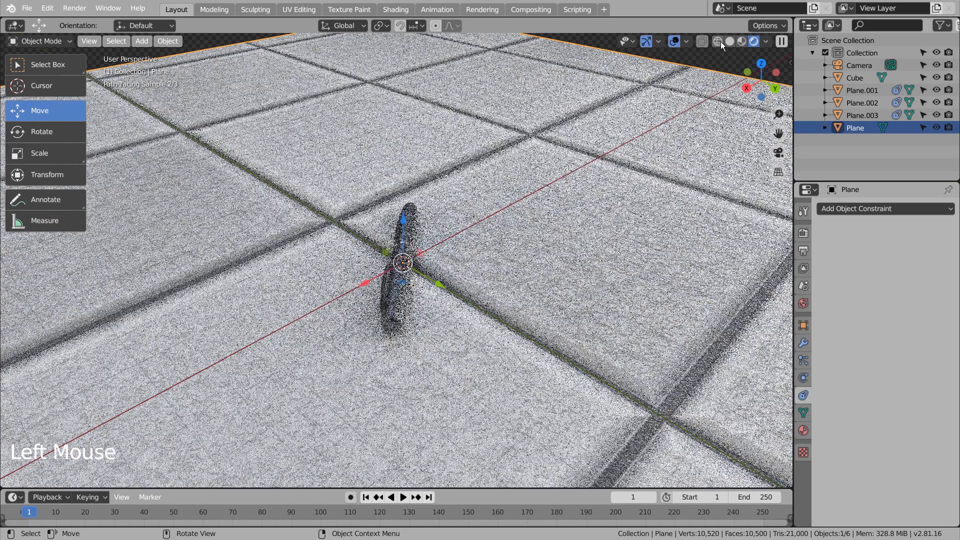
click(721, 41)
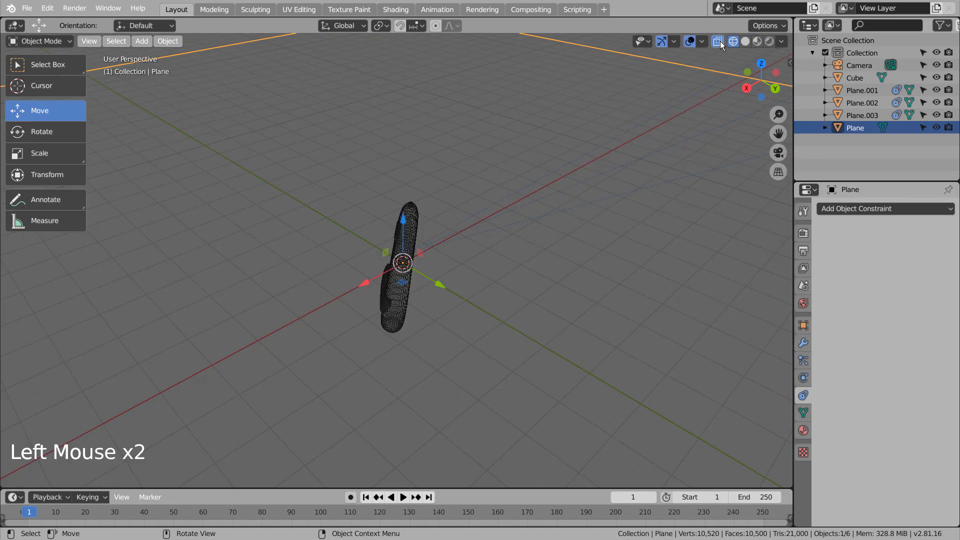
click(804, 233)
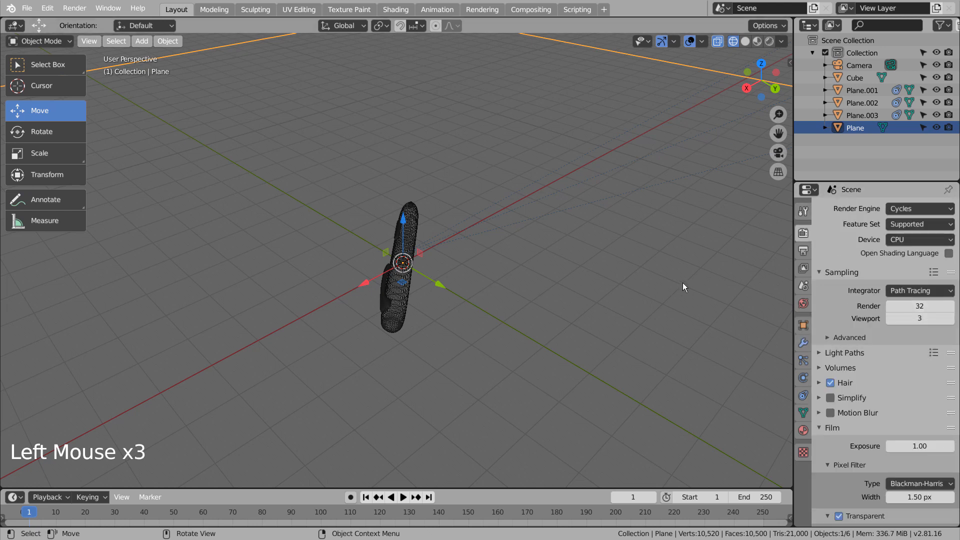
click(922, 306)
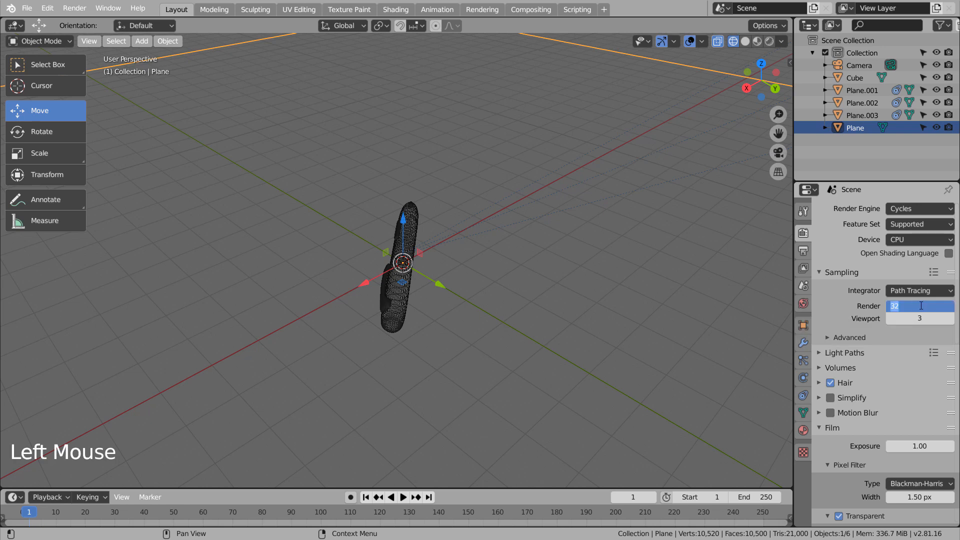
text(128)
key(Return)
Switch to the camera view, deselect all objects and render the image.
key(KP_0)
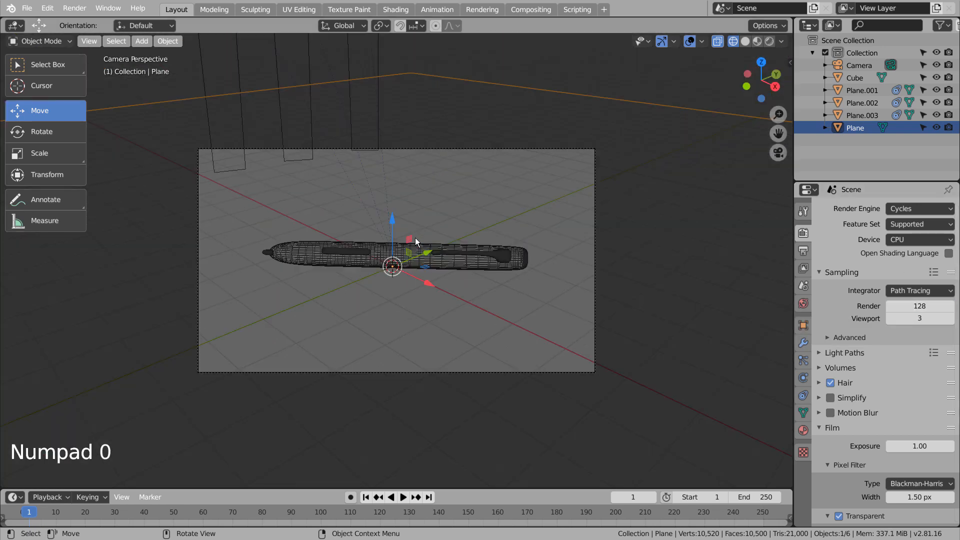
click(652, 79)
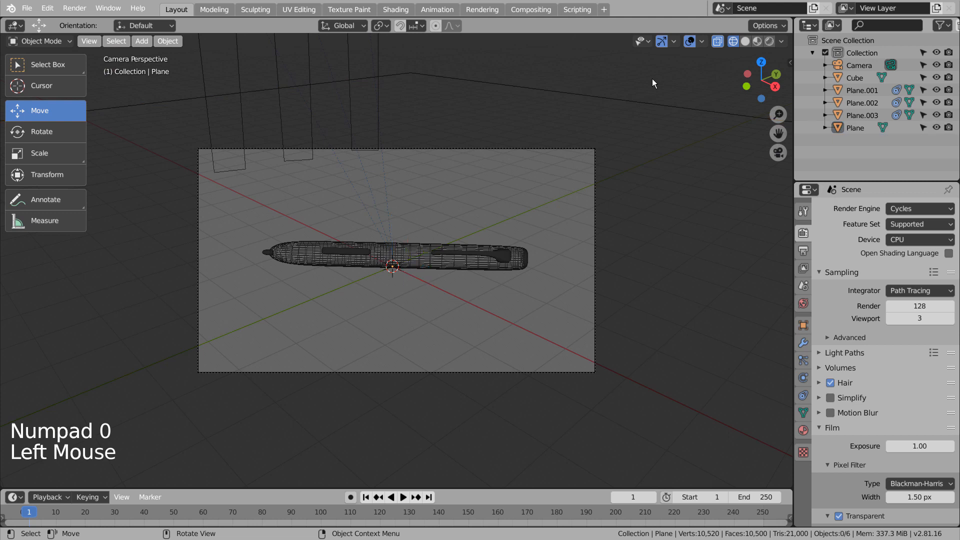
key(F12)
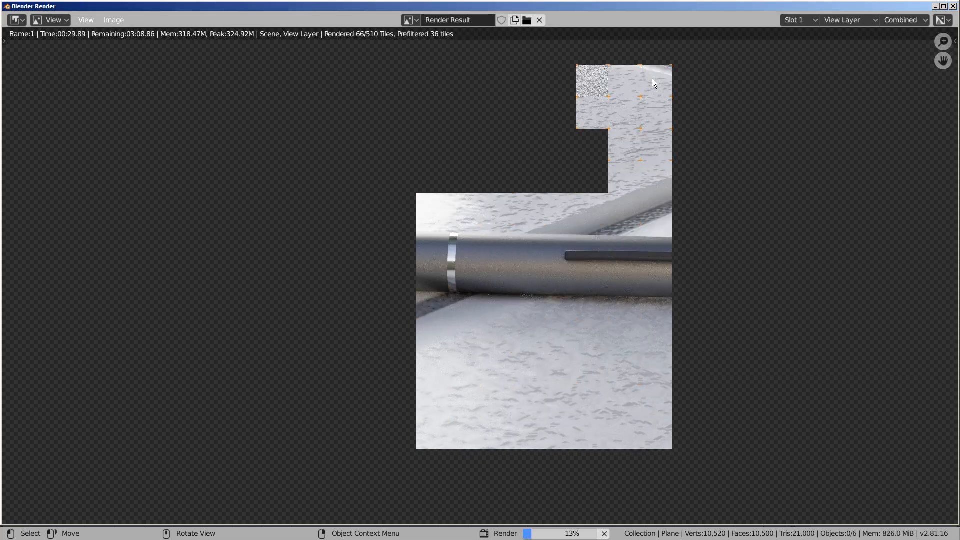